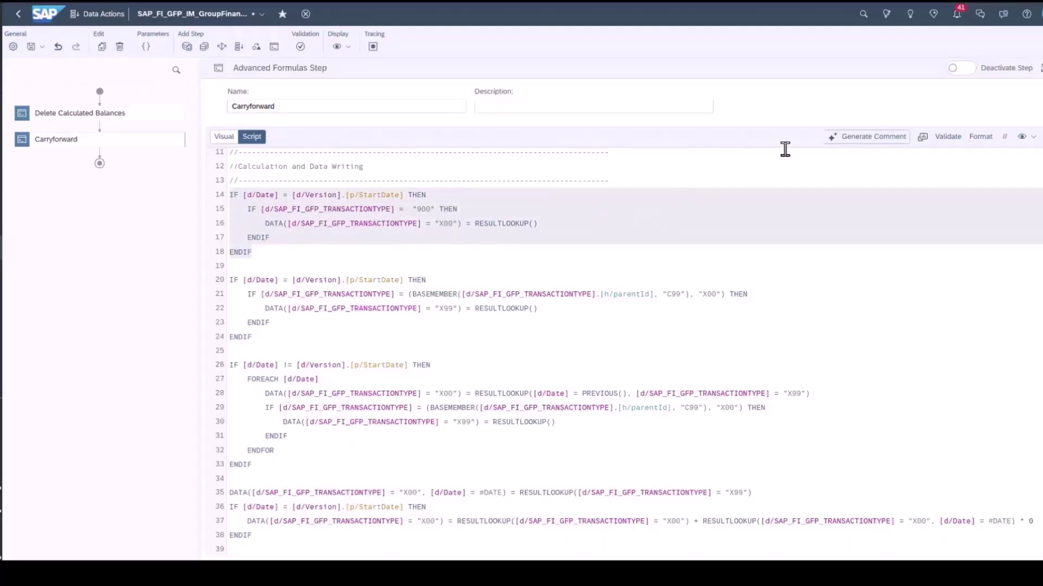
- Generate formula script from the comment asking to cut fixed assets 10% in each quarter's first month
left_click(850, 140)
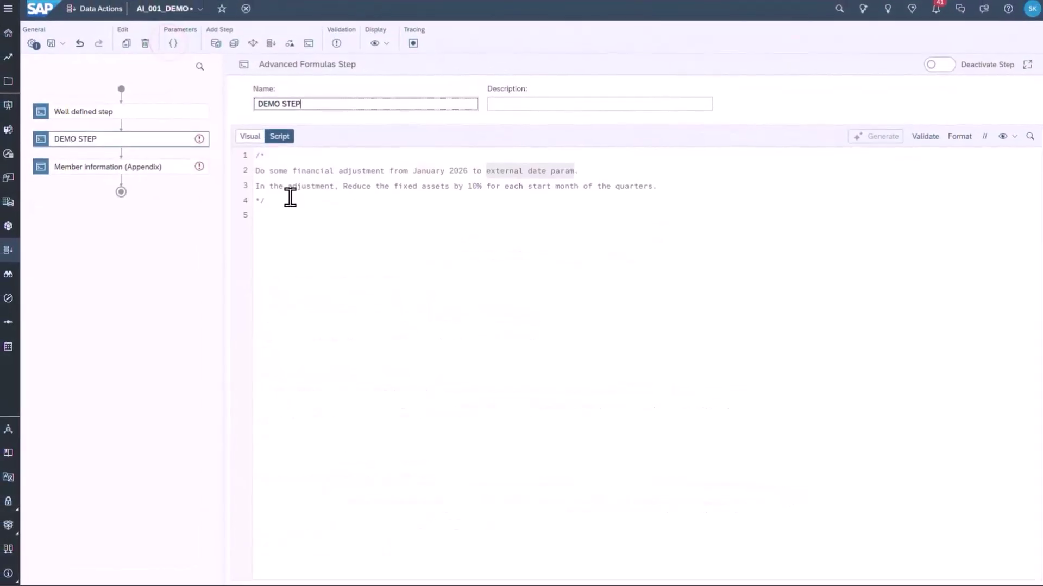
left_click_drag(290, 197, 262, 159)
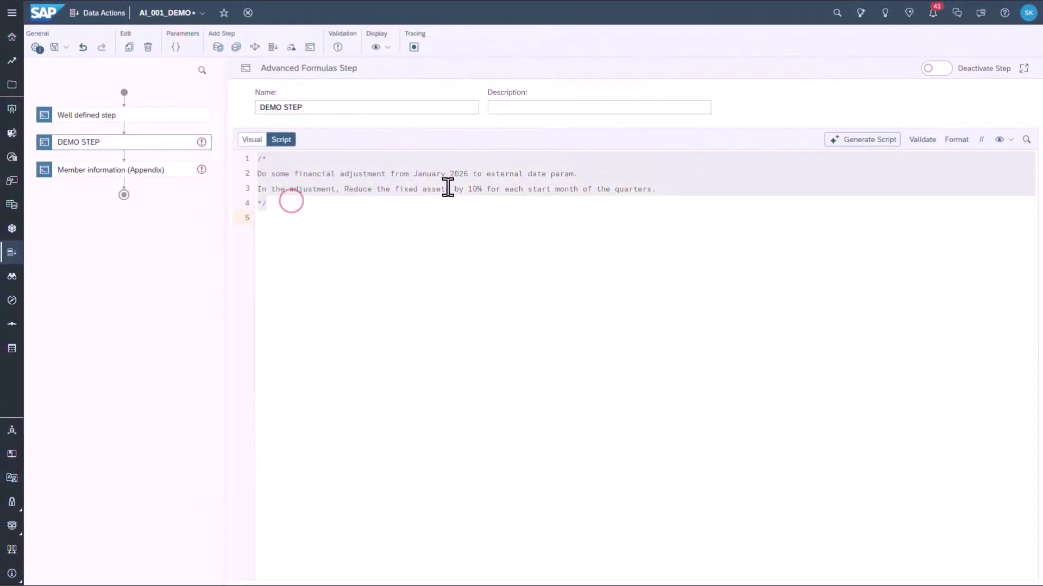
left_click(861, 143)
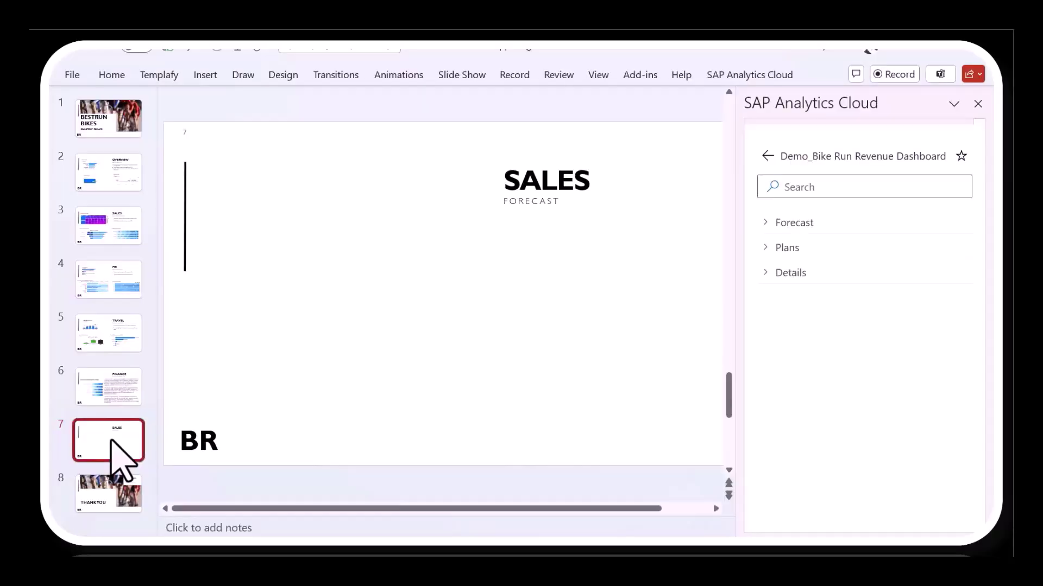
- Insert the Net Revenue (Forecast vs Last Year Actuals) chart from the Forecast group onto slide 7
left_click(771, 222)
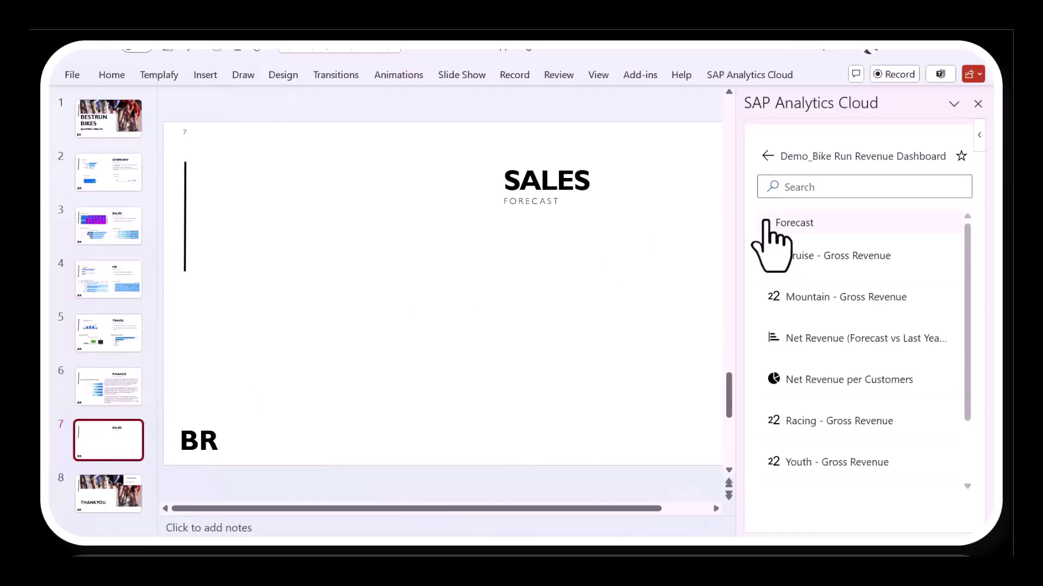
left_click(806, 338)
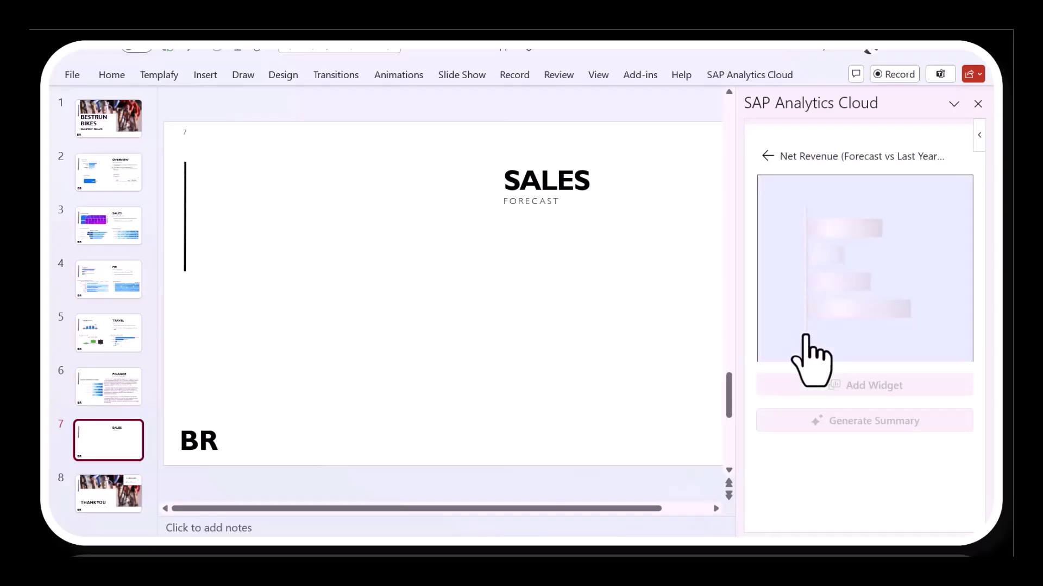
left_click(955, 191)
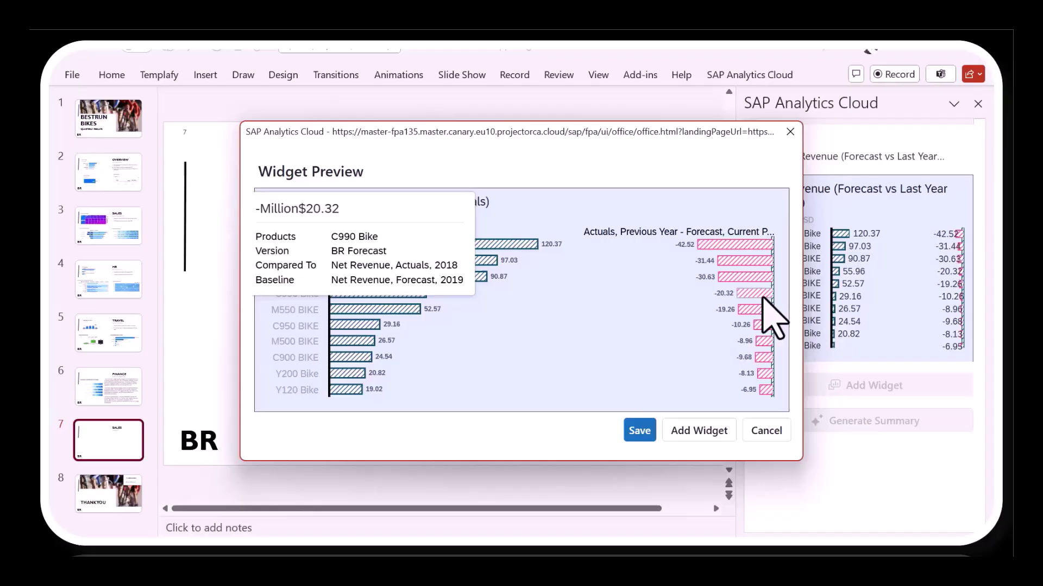
left_click(699, 430)
- Shrink the chart into the slide's upper left and request its AI summary
left_click_drag(502, 237, 442, 296)
left_click_drag(539, 209, 354, 237)
left_click(530, 334)
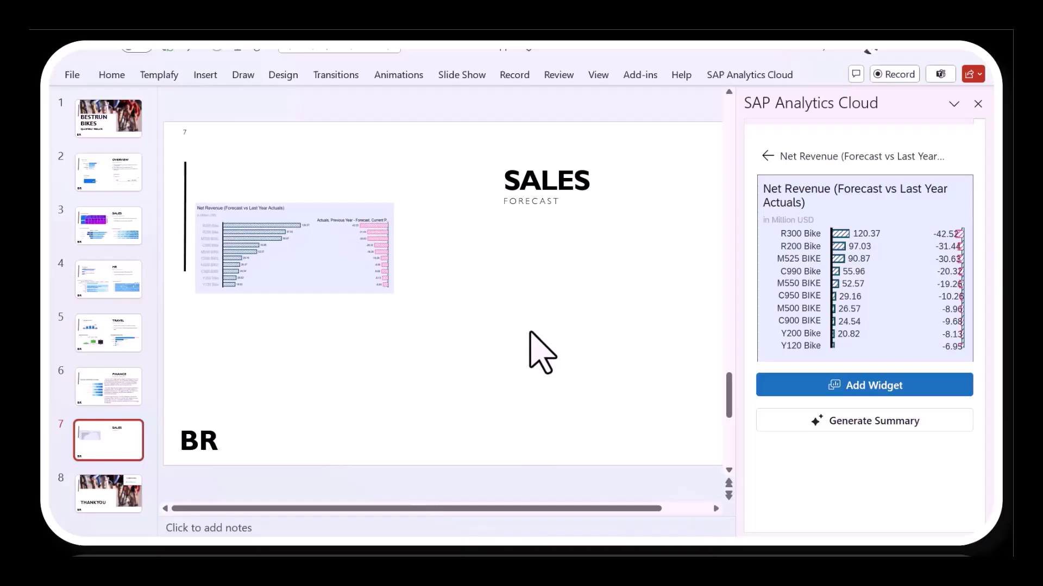
left_click(837, 428)
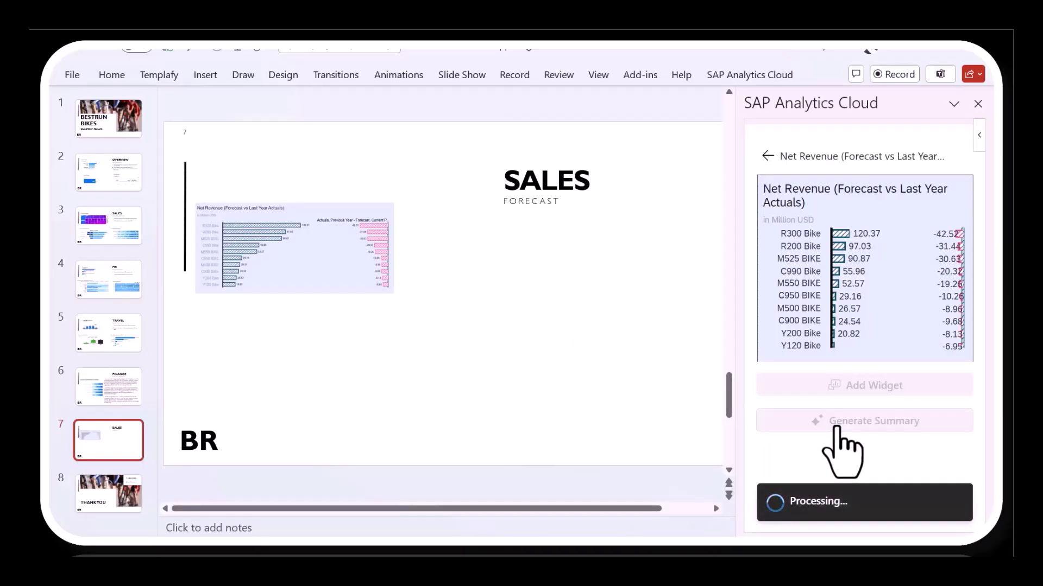
- Move the AI summary beside the chart under SALES and delete its disclaimer line
left_click(517, 314)
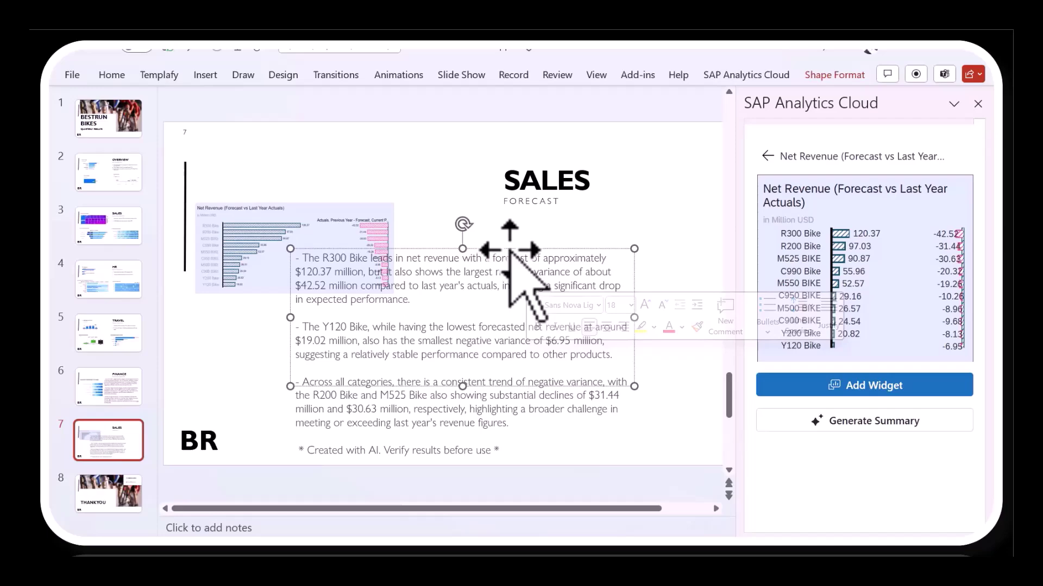
left_click_drag(511, 251, 609, 219)
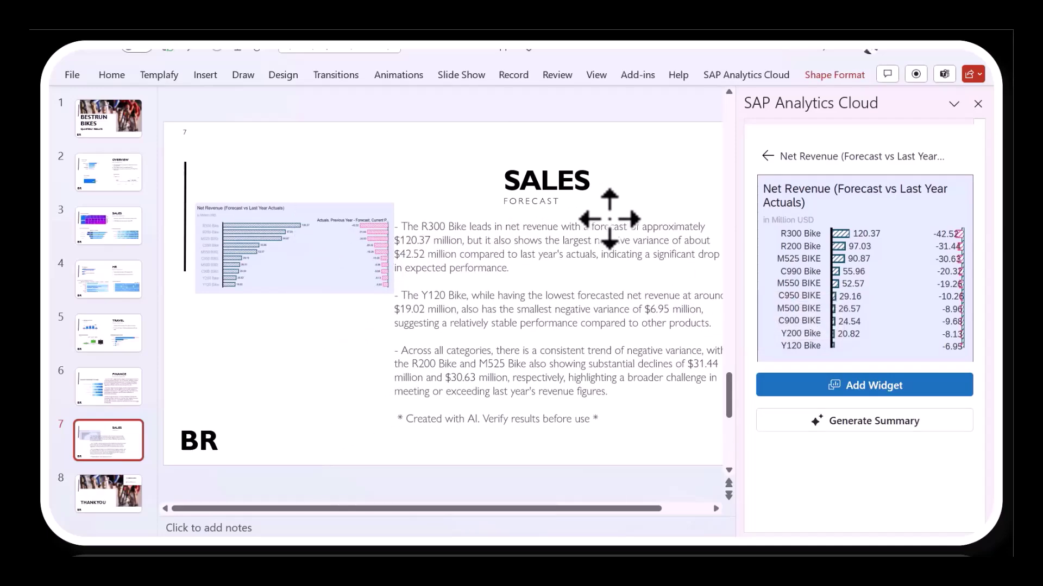
left_click(633, 454)
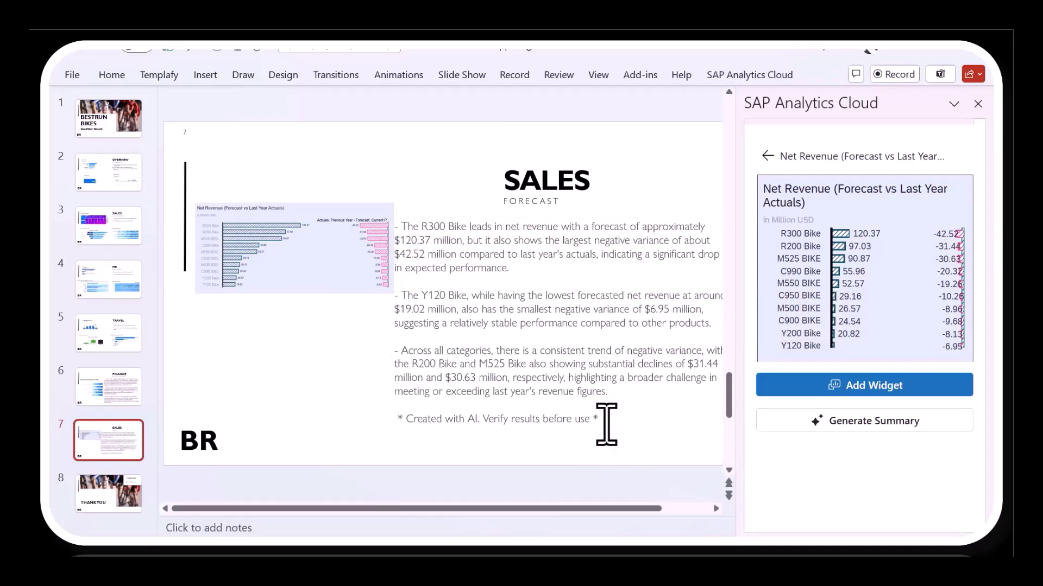
left_click(581, 422)
left_click_drag(581, 422, 436, 422)
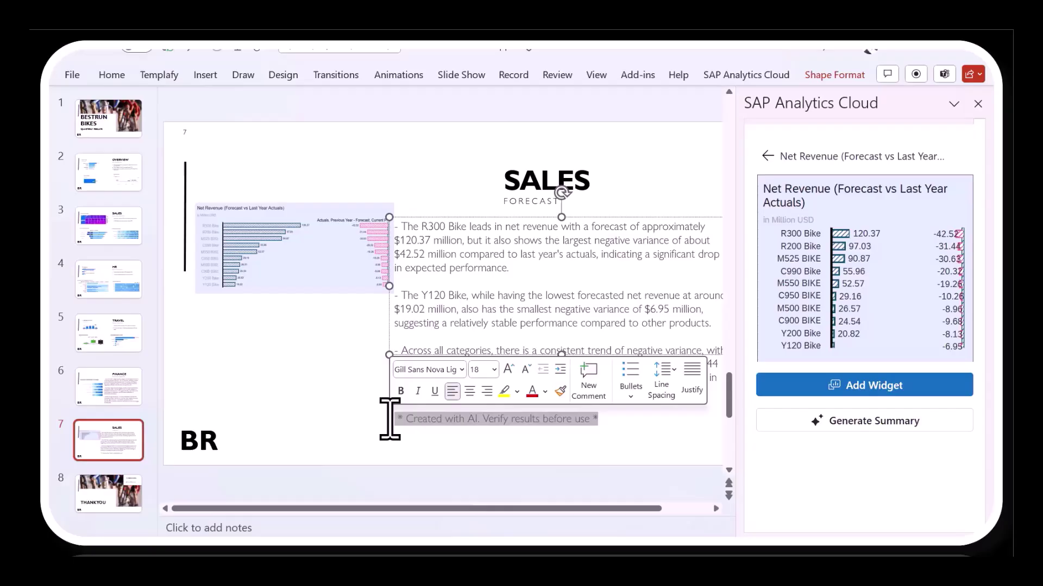
key("Delete")
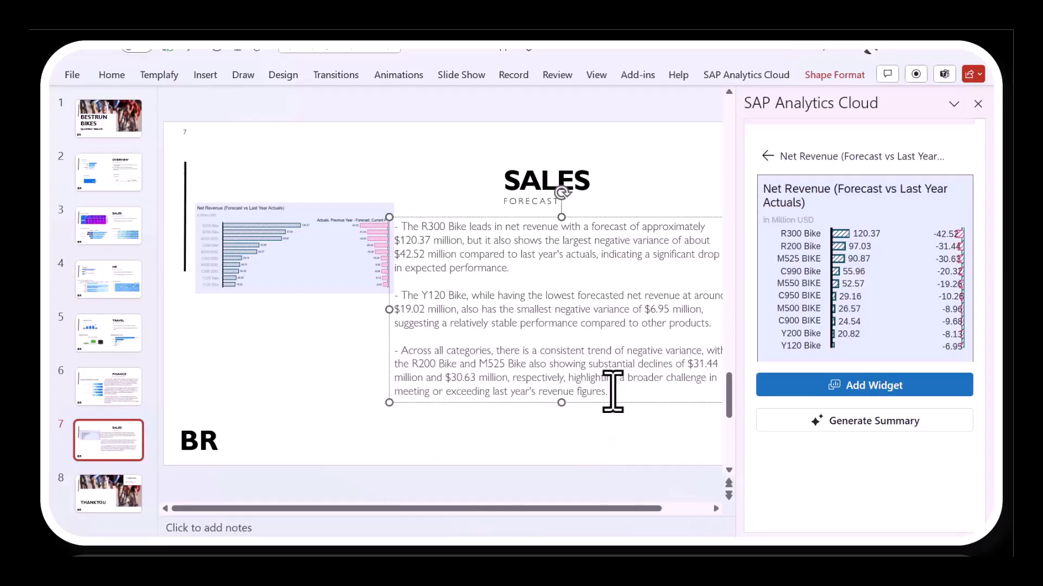
- Raise the summary text to size 20, highlight 'The Y120 Bike', and set 'Across all categories' to 24
left_click_drag(610, 391, 395, 224)
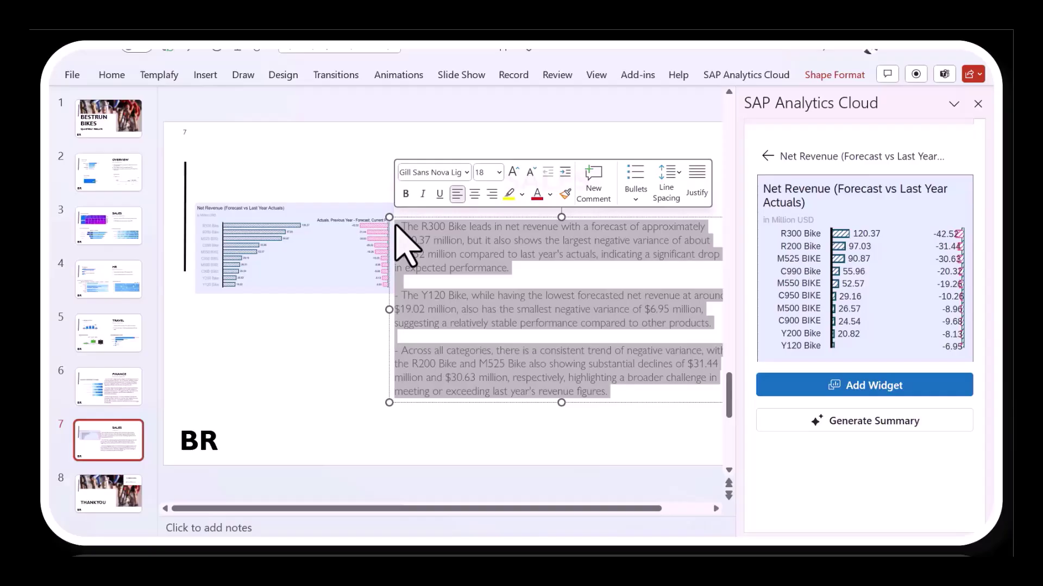
left_click(516, 174)
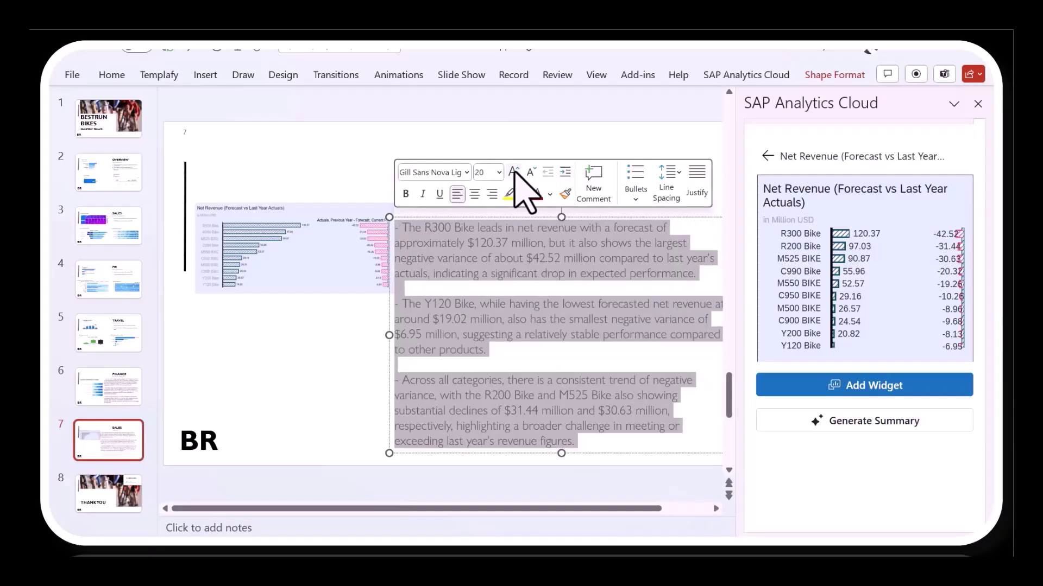
left_click(423, 319)
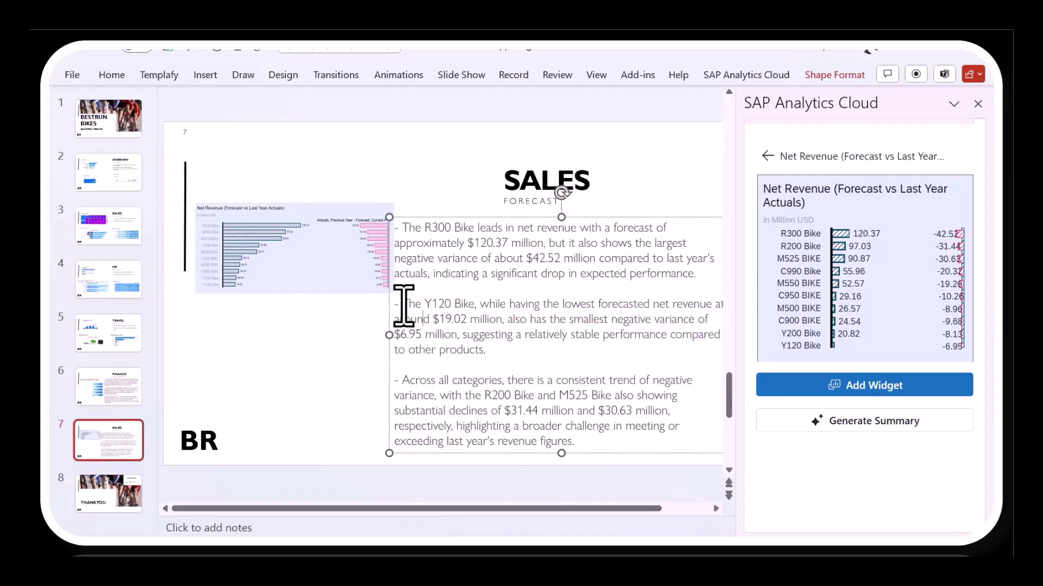
left_click_drag(403, 304, 473, 303)
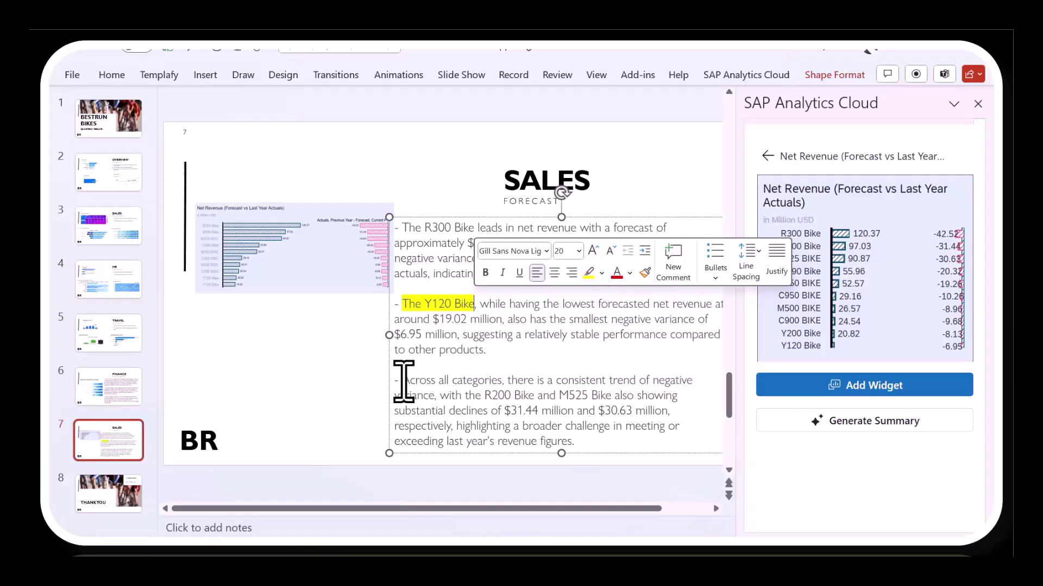
left_click_drag(404, 381, 494, 372)
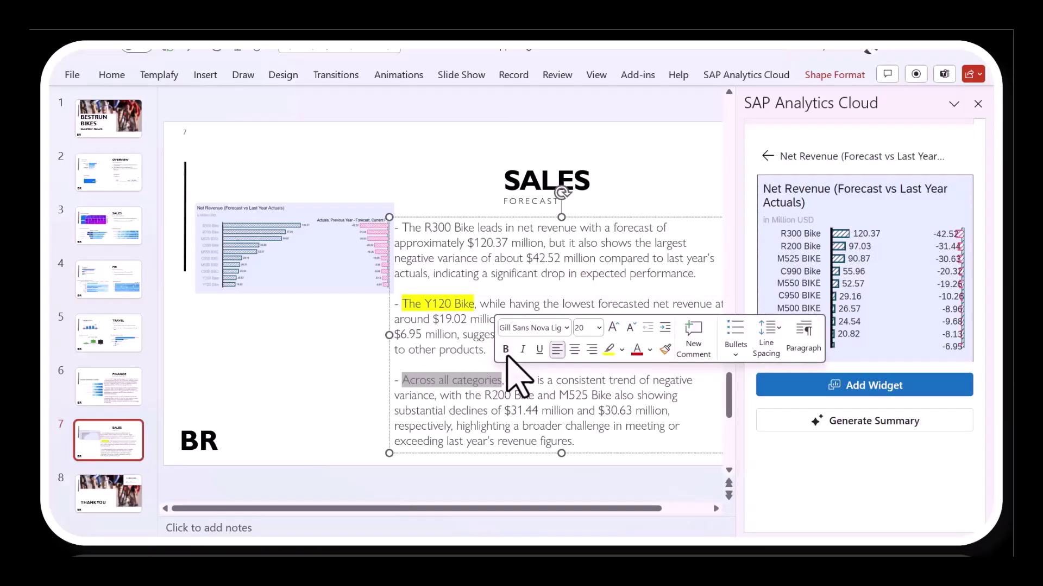
left_click(612, 328)
left_click(326, 397)
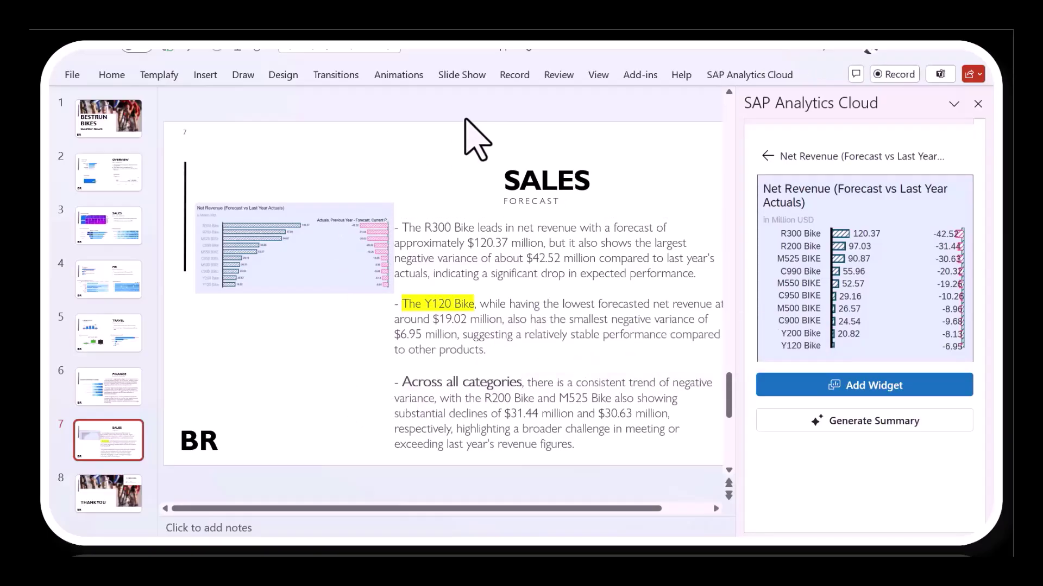
- Mark both slide 7 widgets, including the Net Revenue chart, for SAP Analytics Cloud refresh
left_click(731, 78)
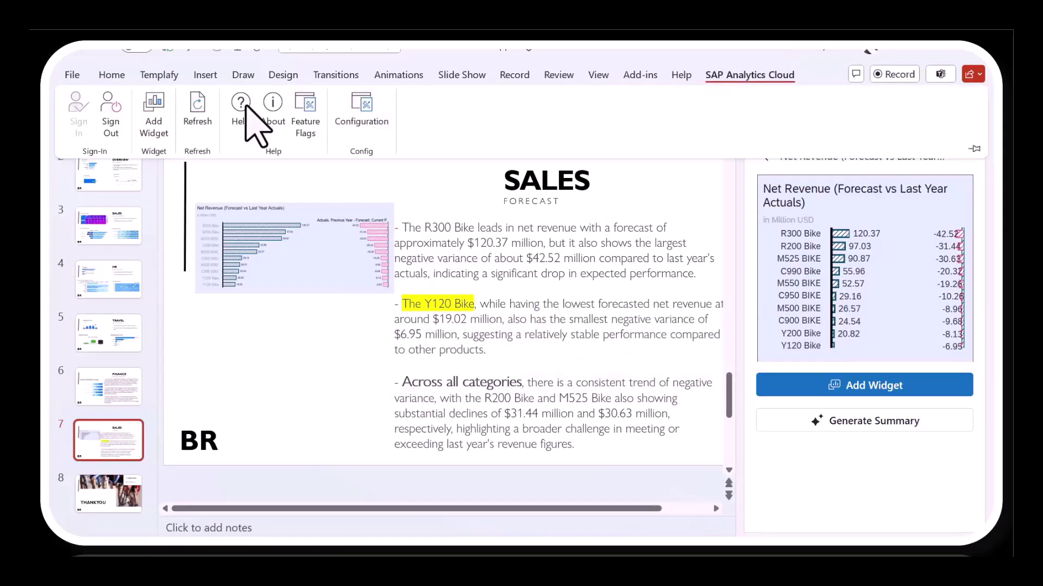
left_click(198, 109)
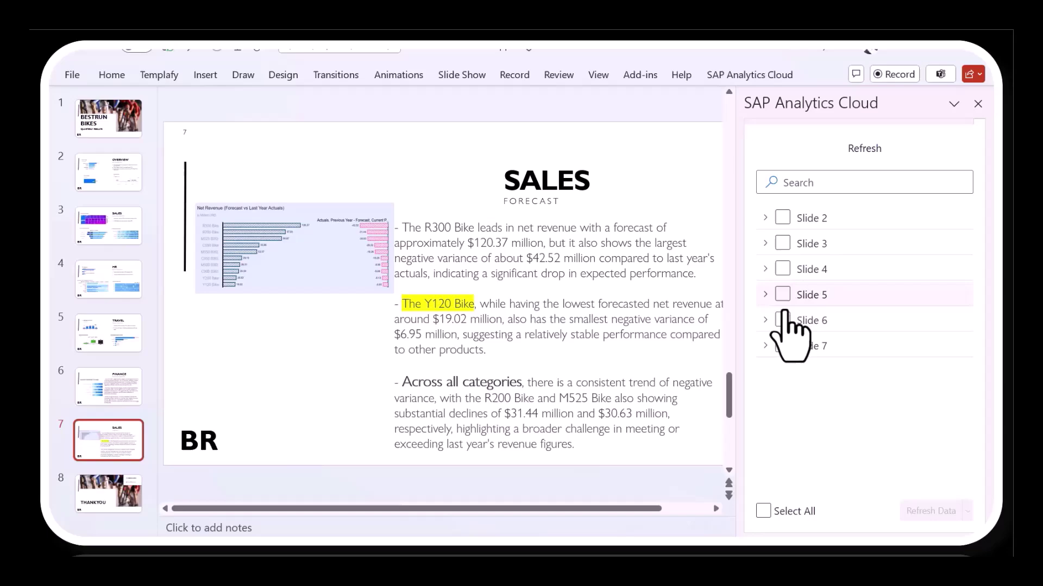
left_click(765, 346)
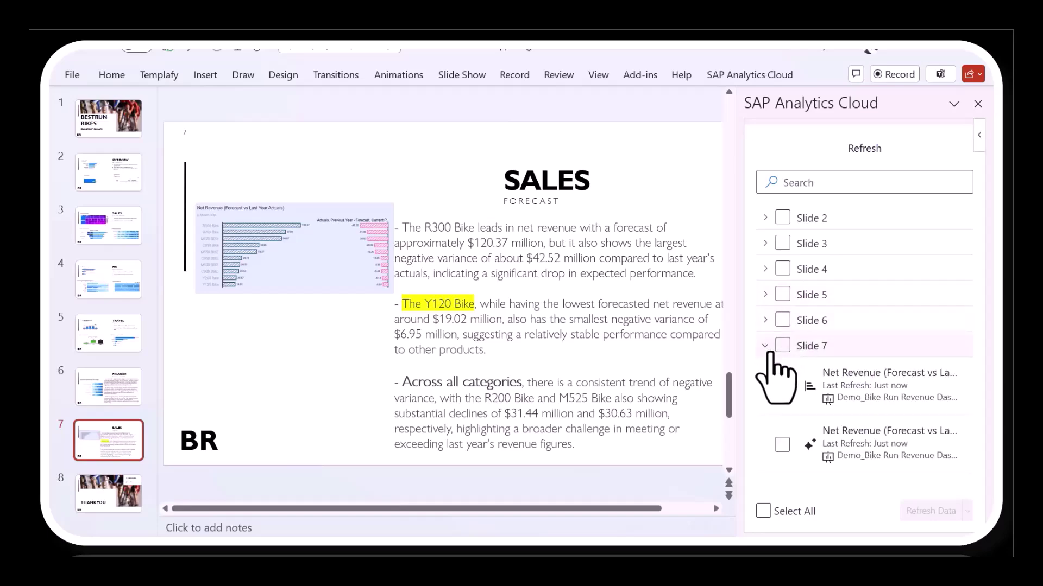
left_click(782, 386)
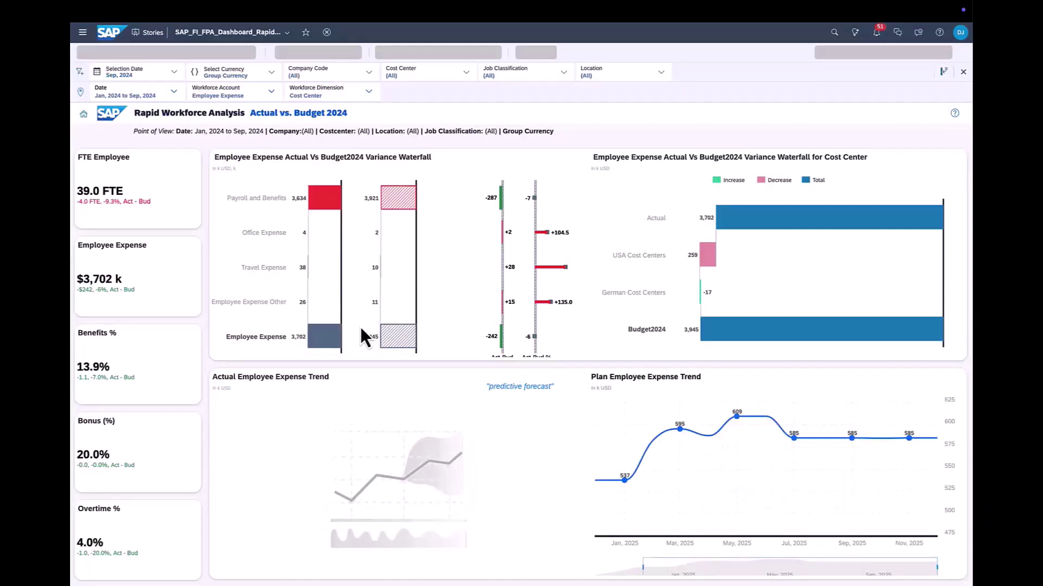
- Replace the German Cost Centers Travel Expense comment with an English AI summary
left_click(267, 269)
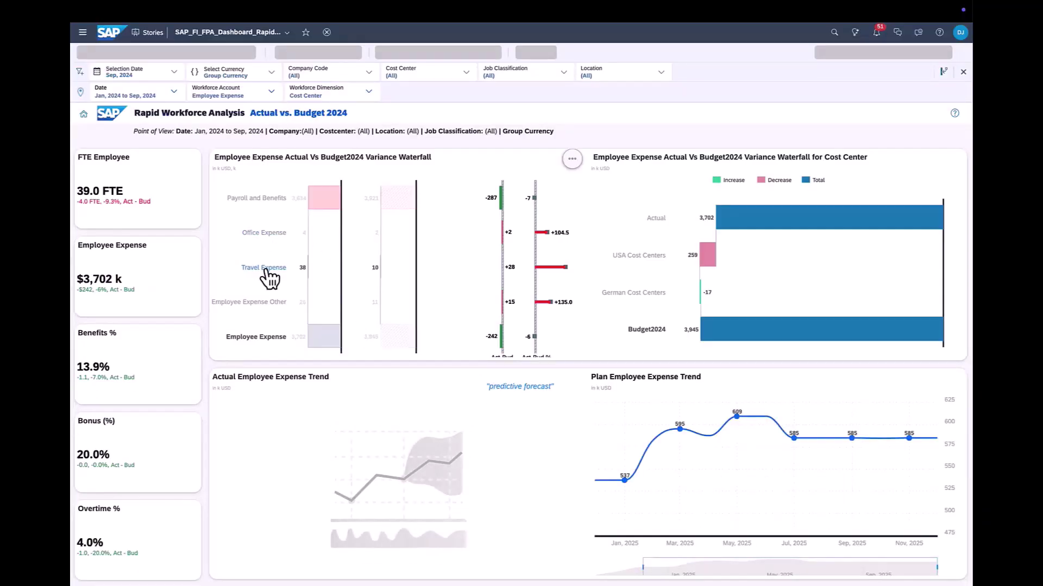
left_click(557, 268)
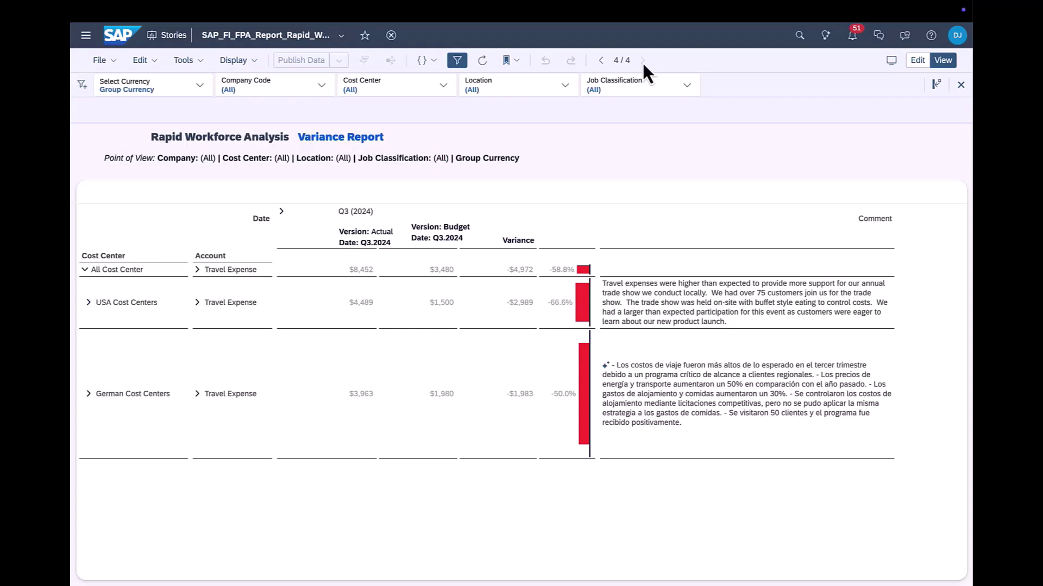
left_click(658, 372)
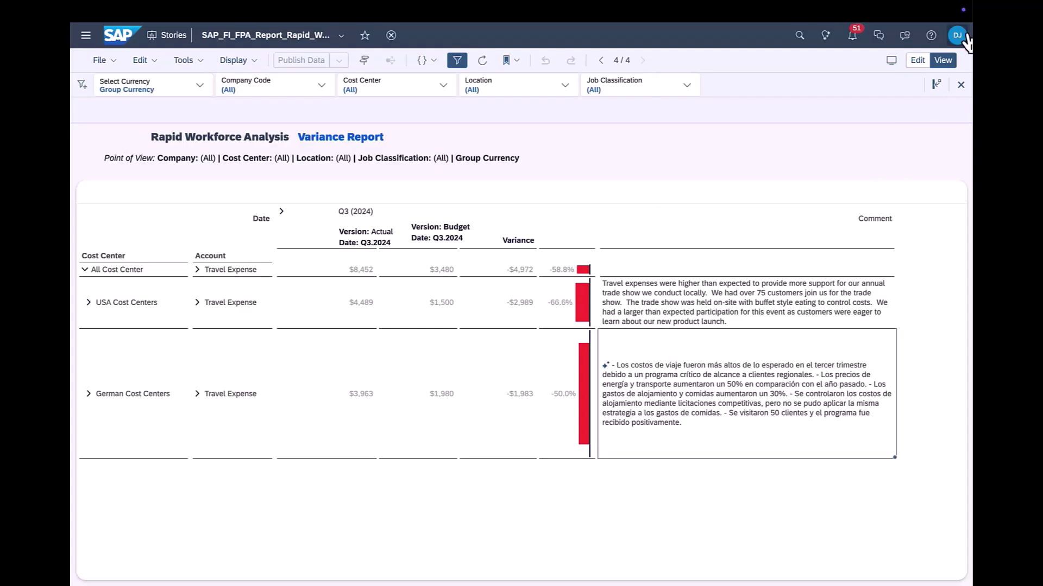
left_click(657, 367)
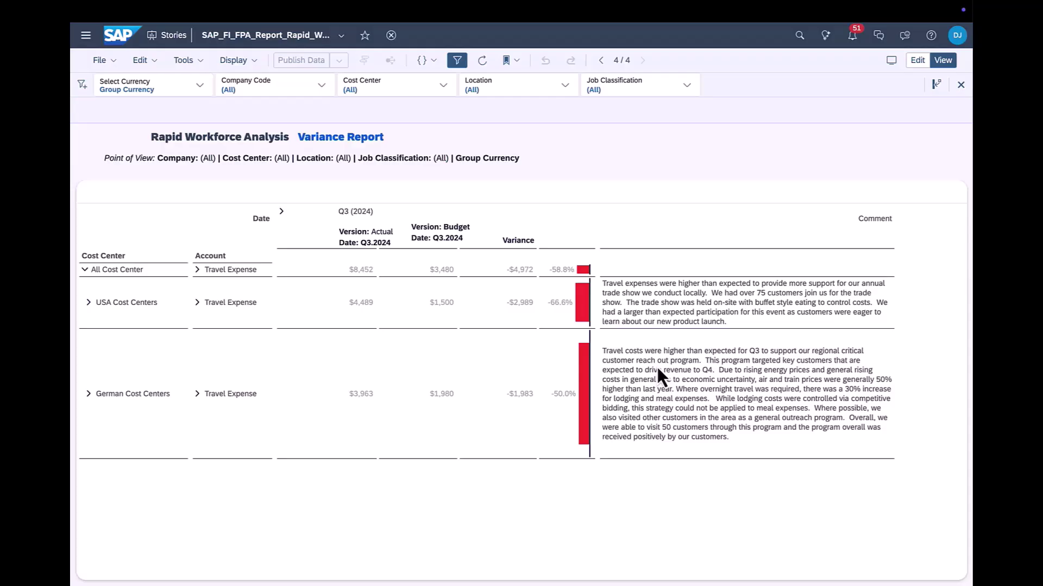
right_click(656, 385)
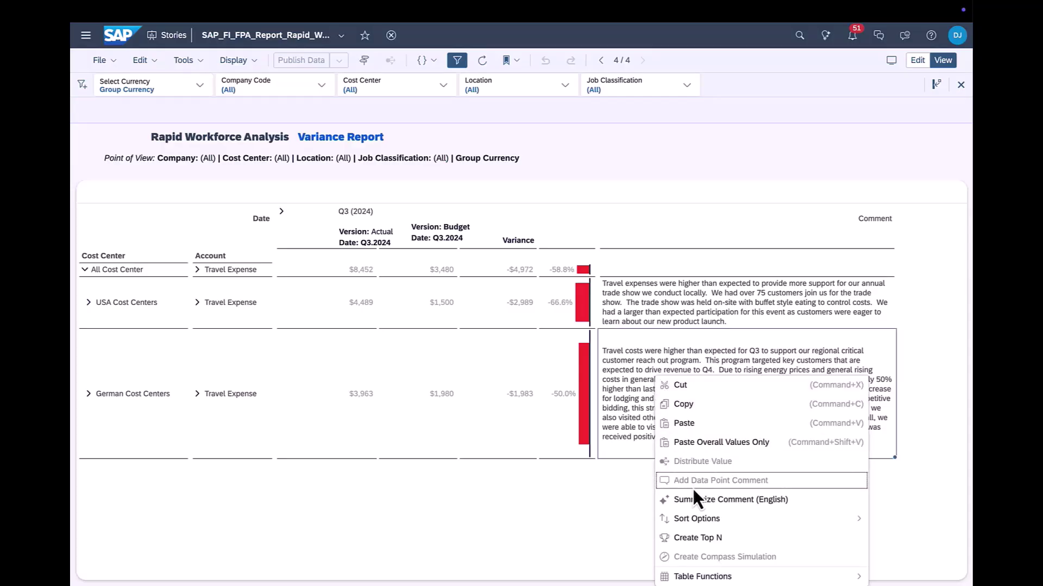
left_click(701, 500)
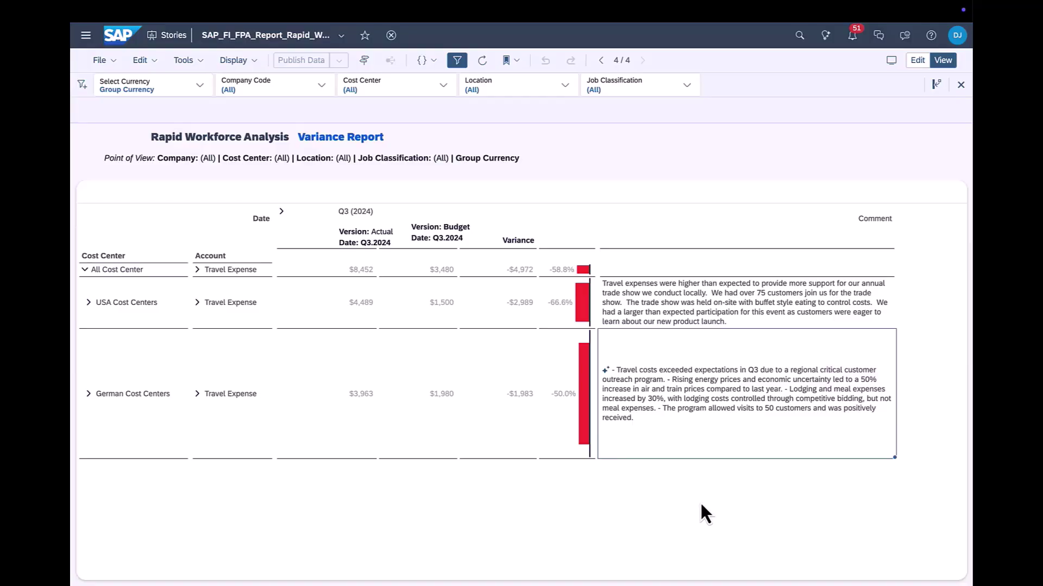
- Generate an English AI summary of the USA Cost Centers comment thread
double_click(663, 301)
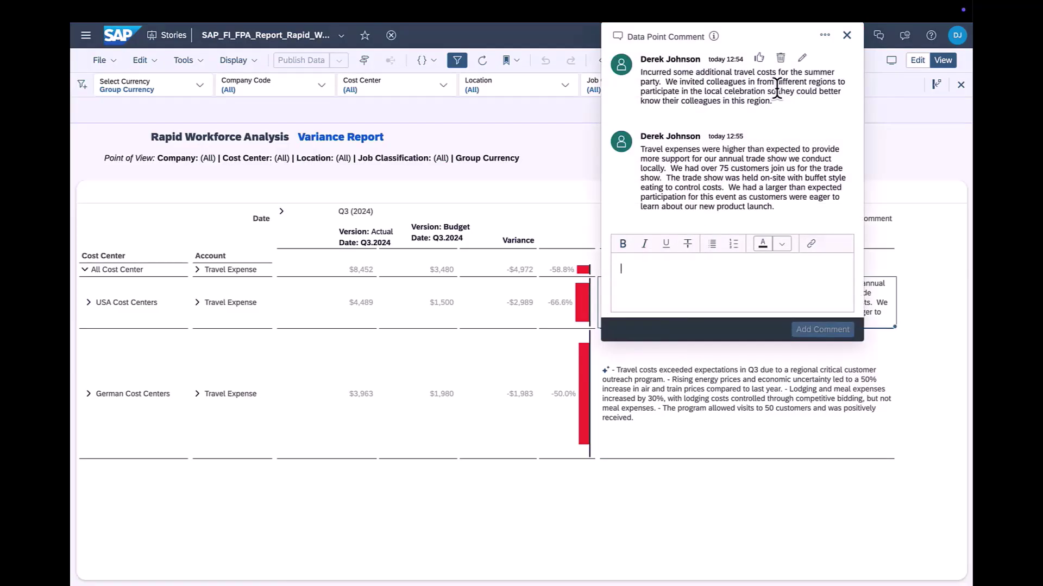
left_click(825, 35)
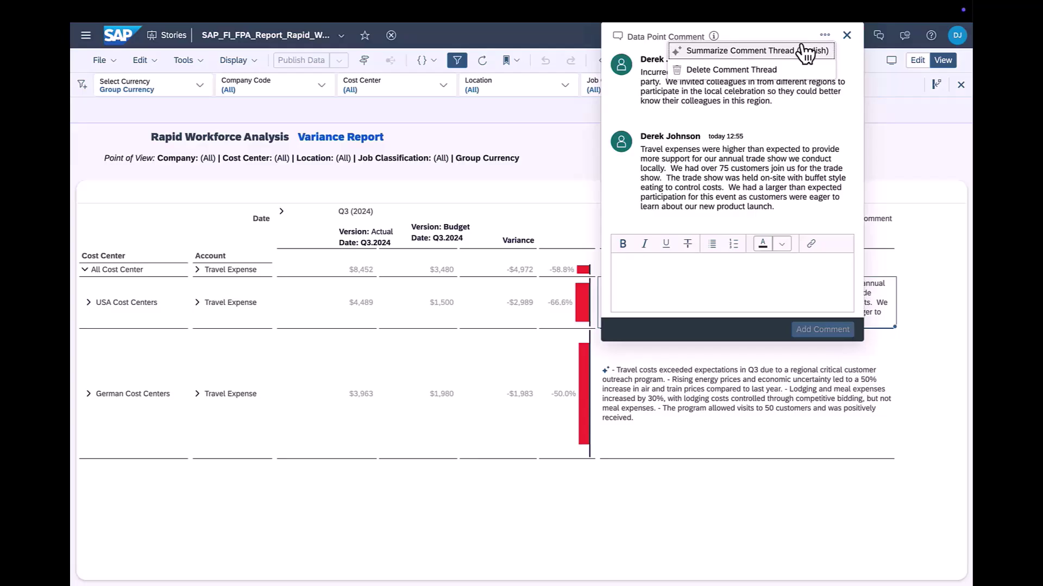
left_click(801, 50)
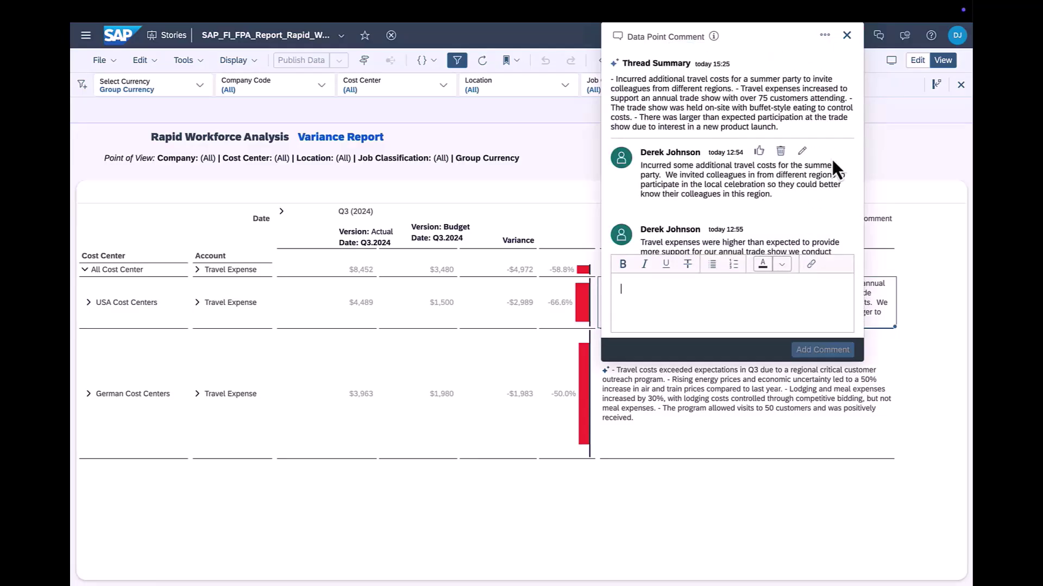
left_click(846, 35)
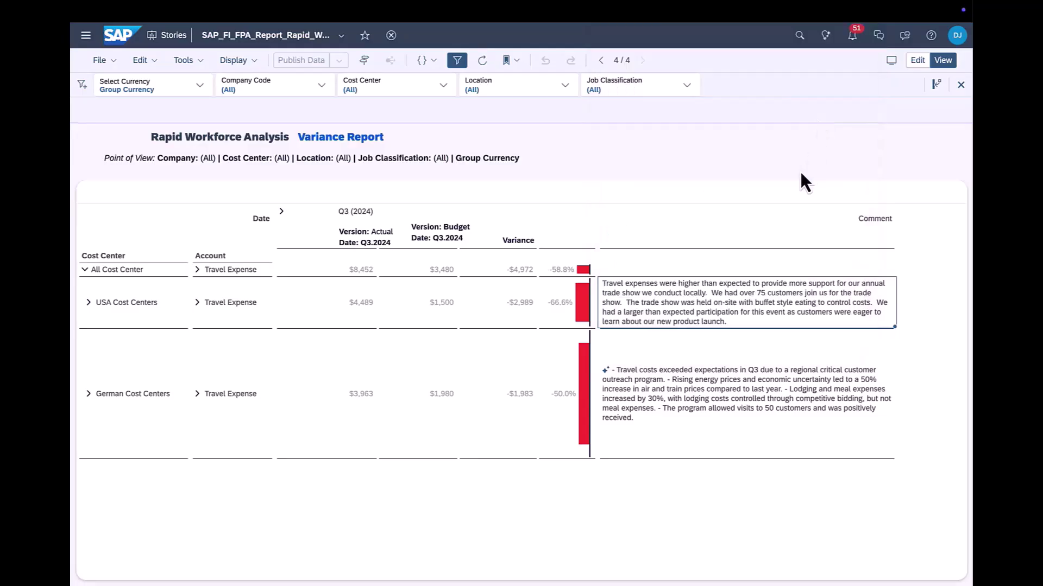
- Summarize All Cost Center's descendant comments and post an AI-rephrased Q4 travel-reduction comment for USA
right_click(637, 267)
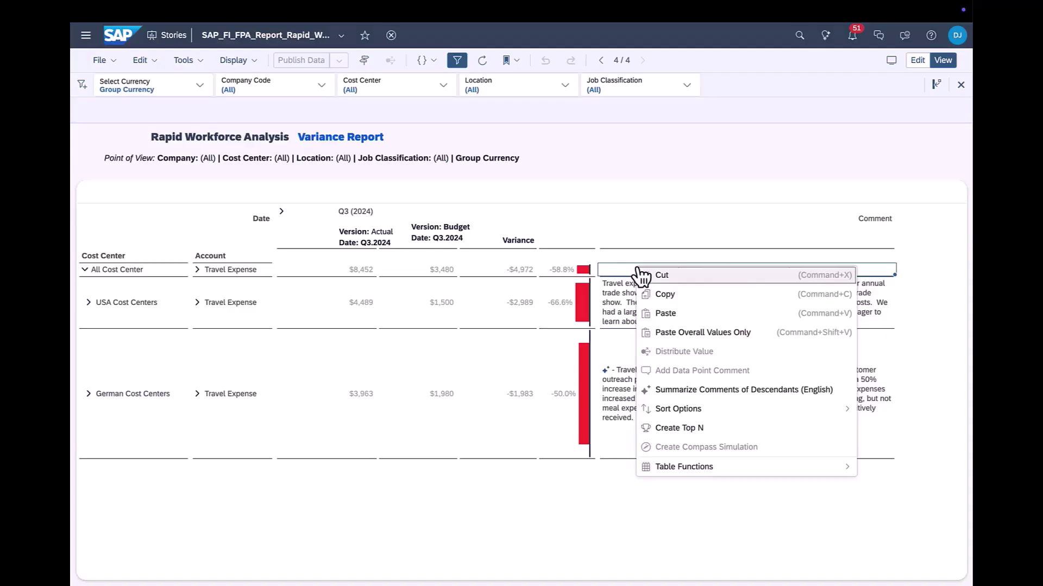
left_click(682, 391)
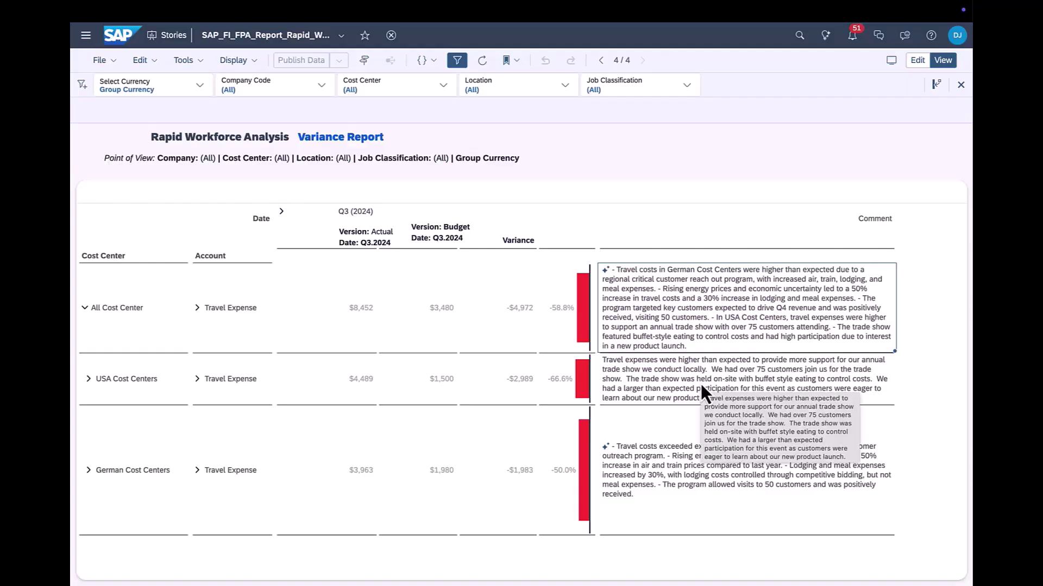
left_click(701, 384)
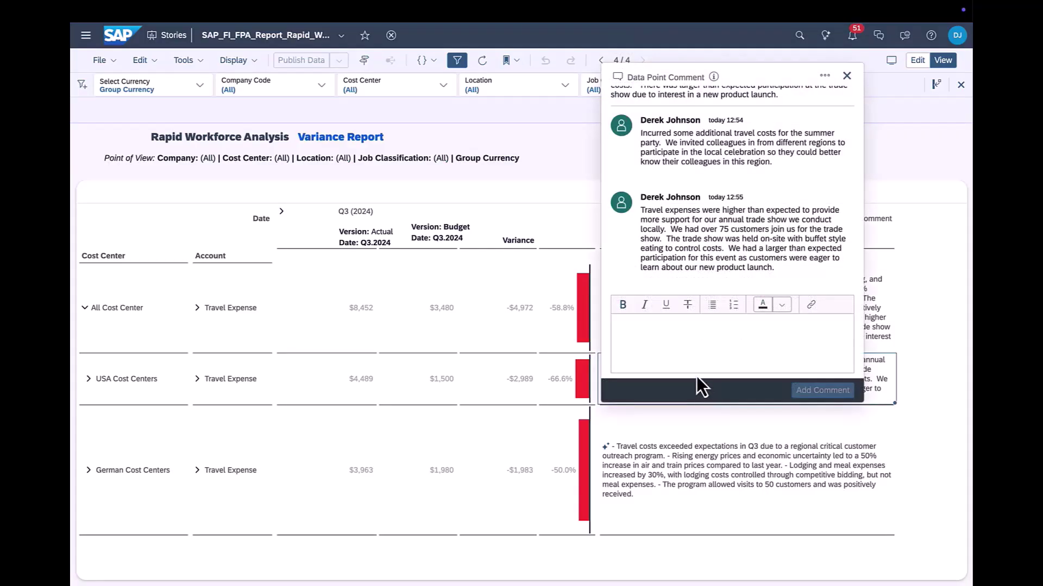
type("We will ")
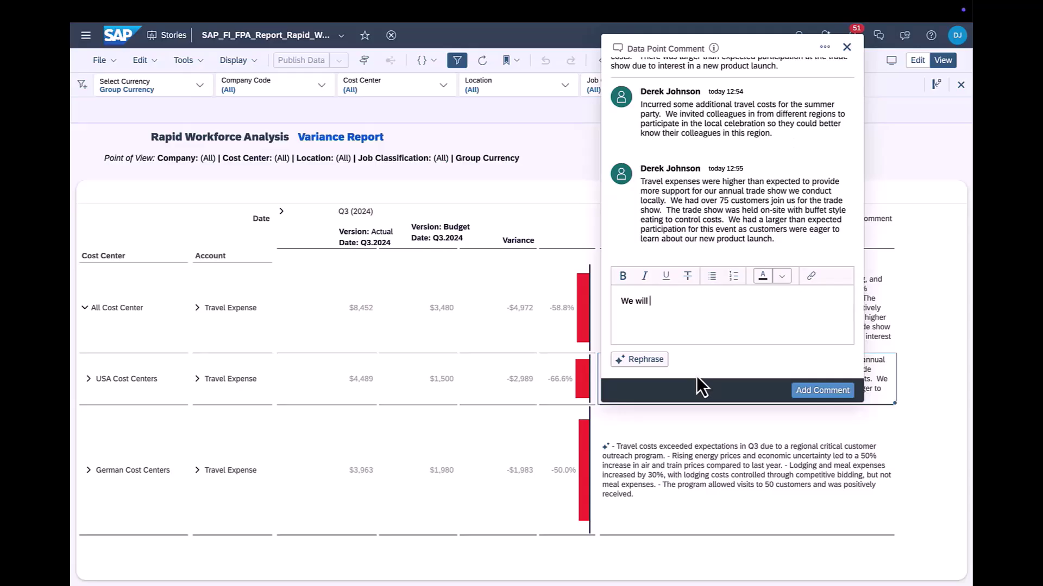
type("further reduce travel expenses Q4")
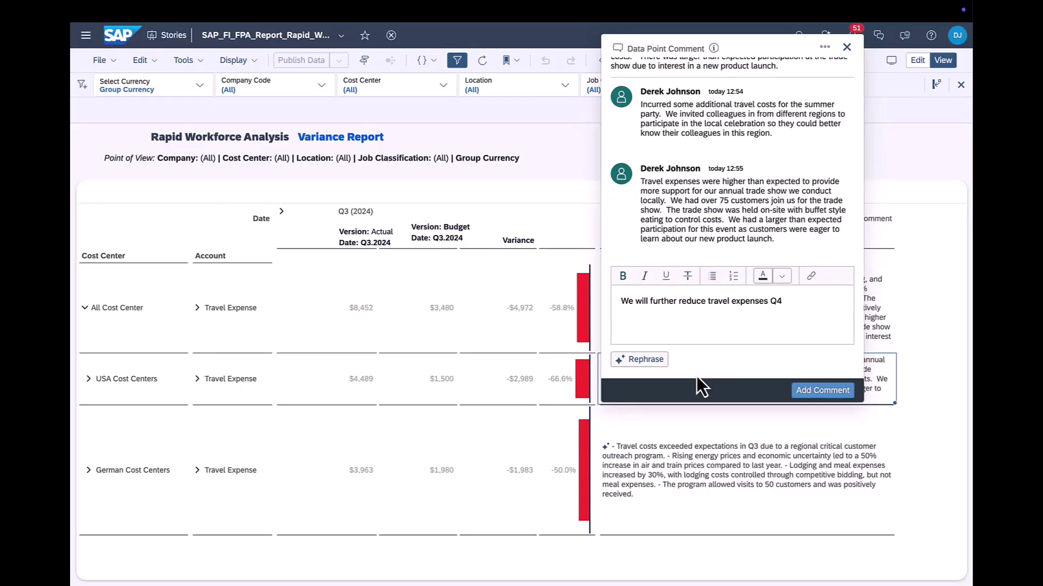
type(" by eliminating non-customer facing travel.")
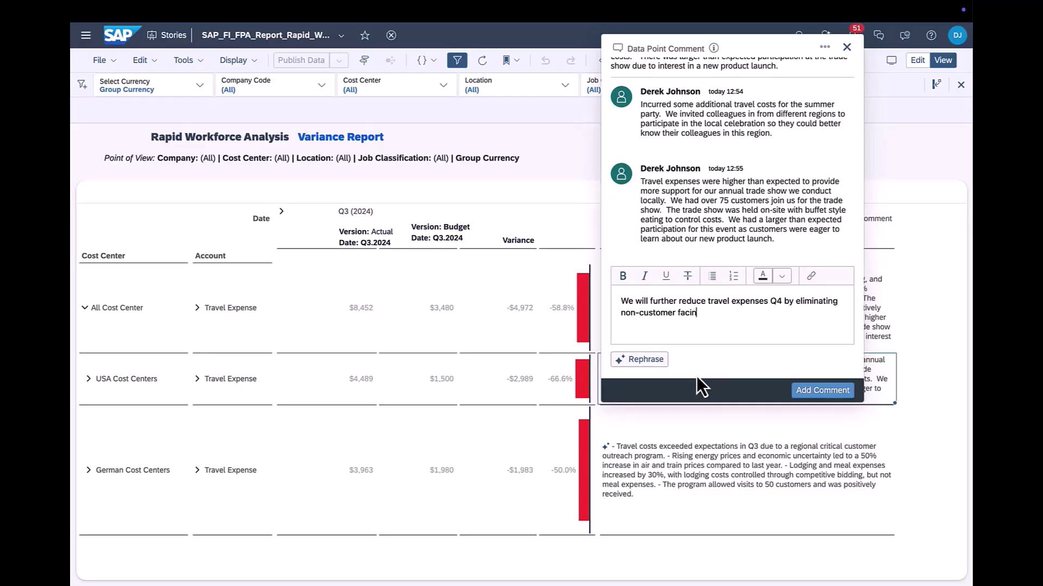
left_click(645, 361)
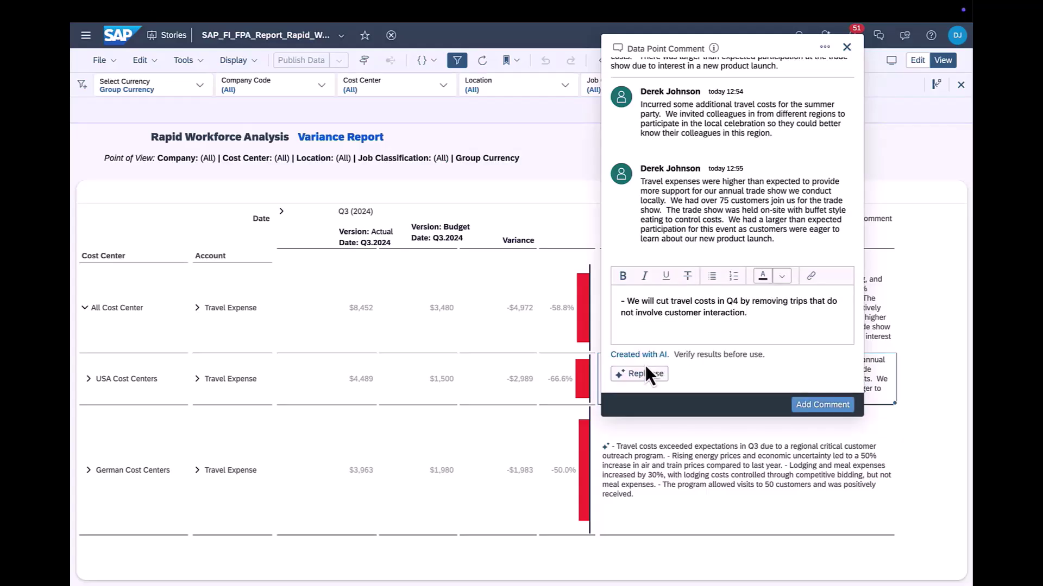
left_click(818, 405)
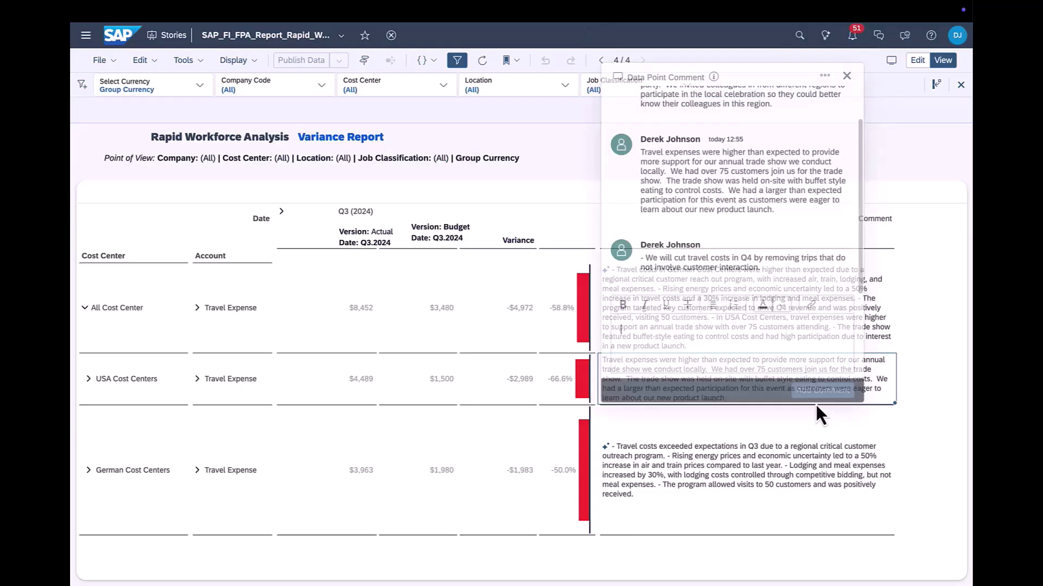
left_click(846, 76)
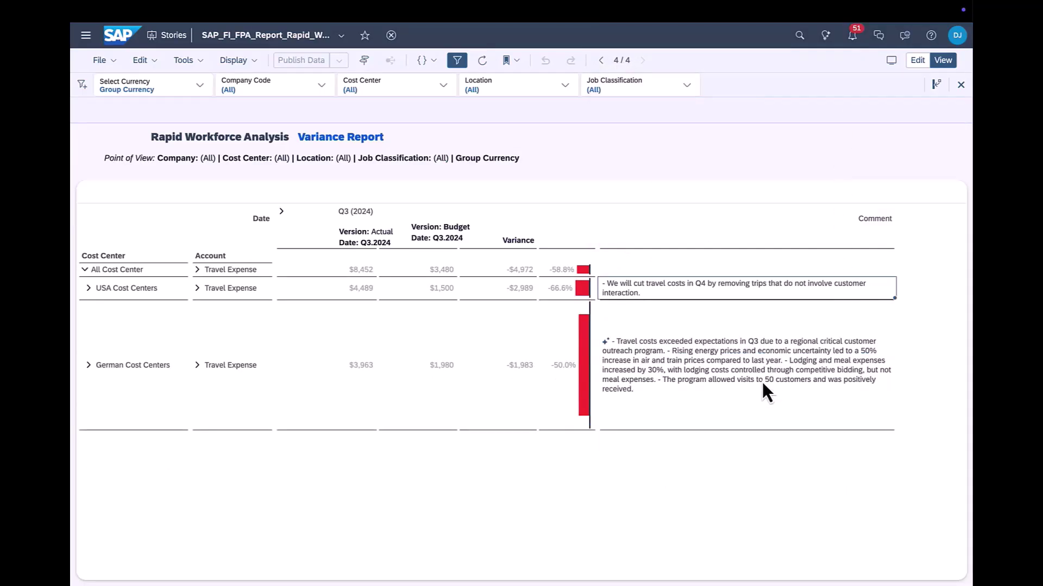
- Re-summarize All Cost Center, then AI-summarize the left comment thread and the right-hand comment
right_click(713, 272)
left_click(771, 392)
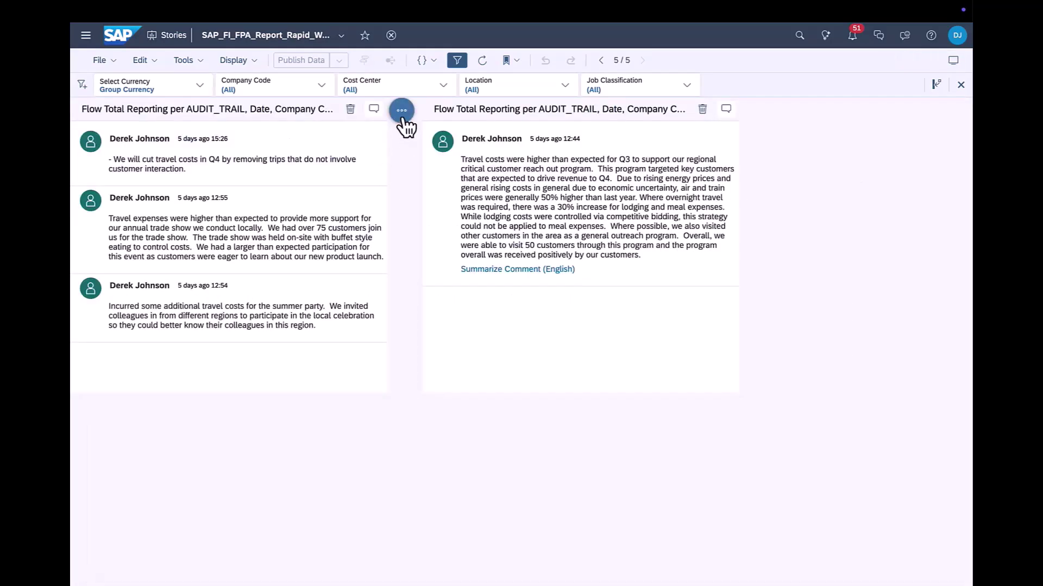
left_click(401, 110)
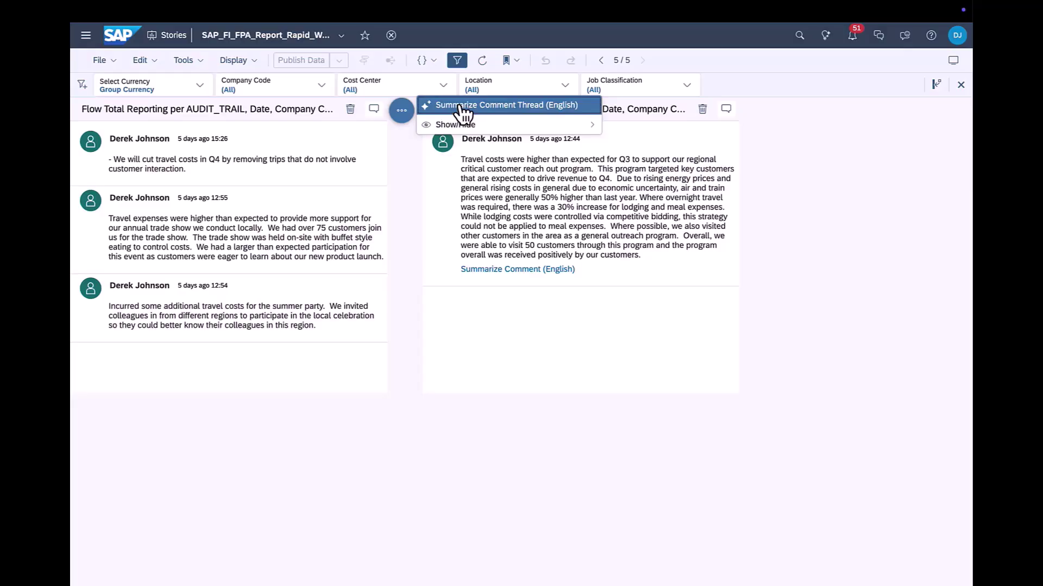
left_click(459, 107)
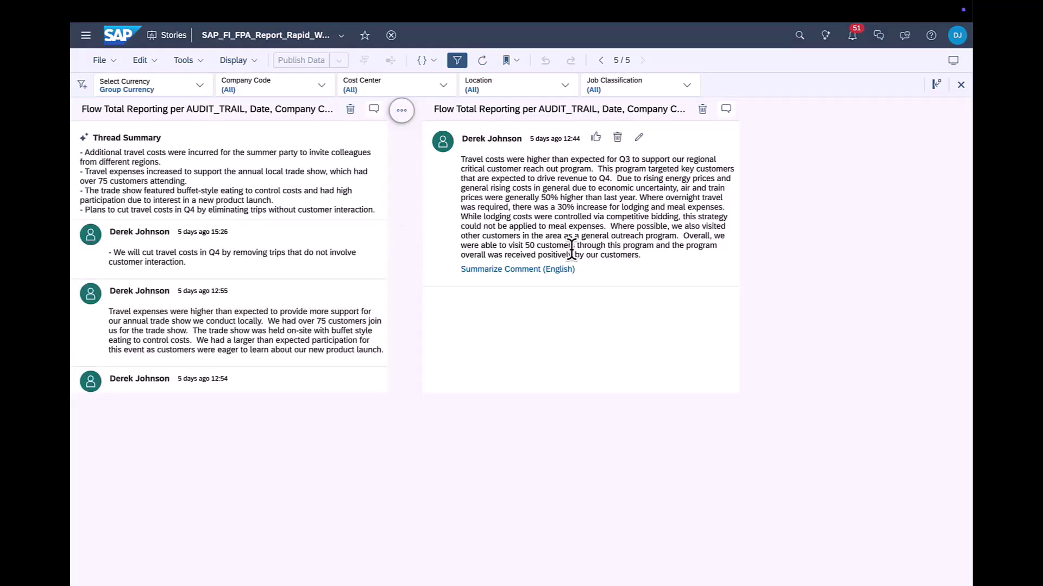
left_click(547, 272)
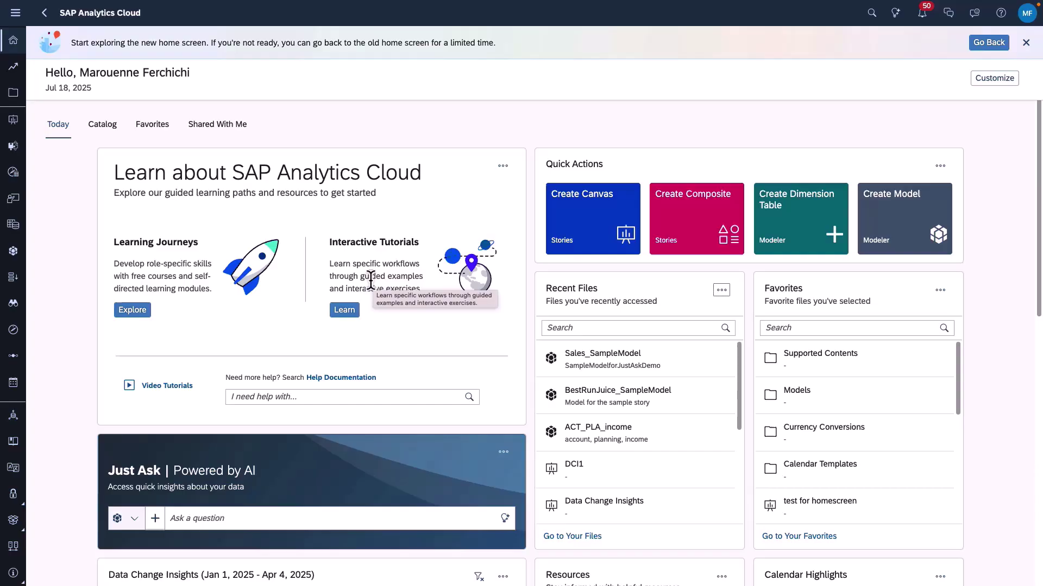
- Start a search in the home screen's Help Documentation box
left_click(276, 398)
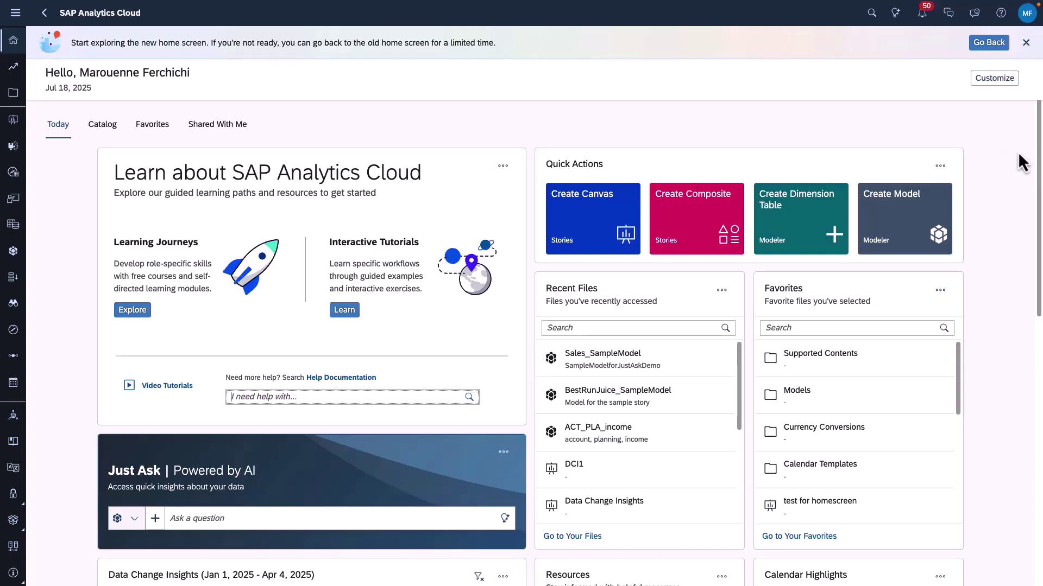
left_click(940, 165)
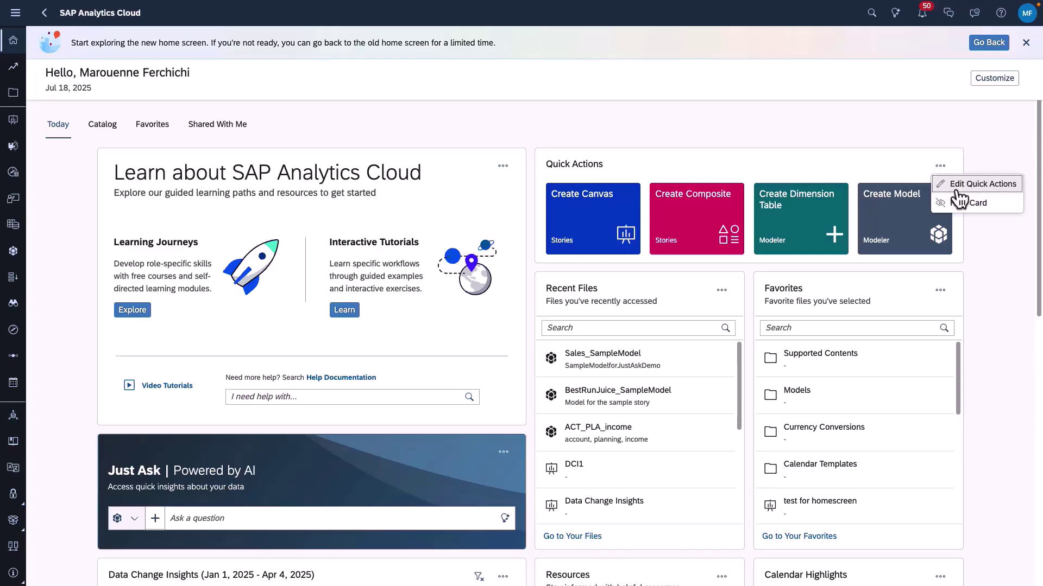
left_click(950, 184)
scroll(630, 346, "down", 1)
scroll(630, 345, "down", 5)
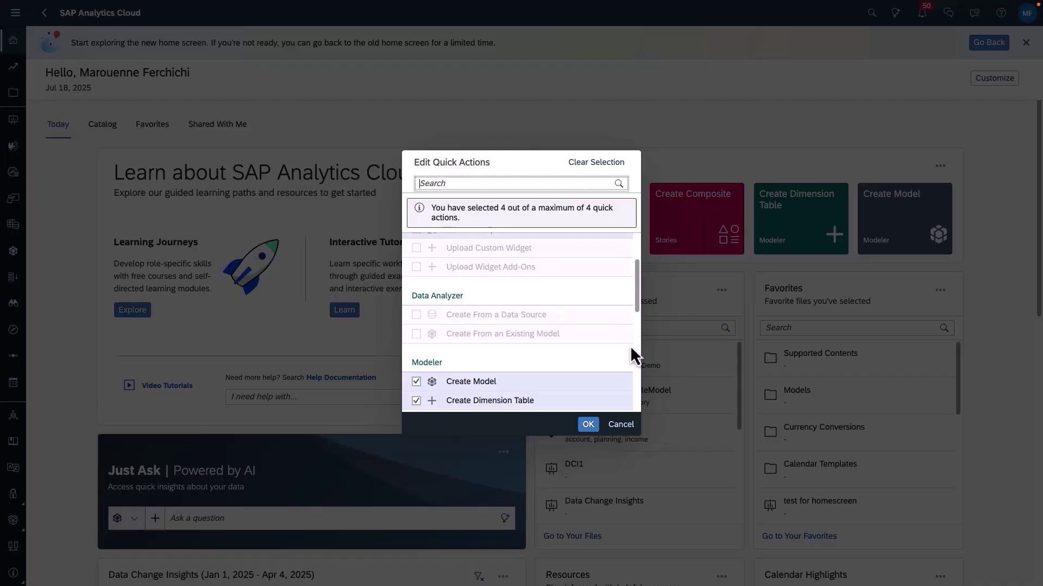
scroll(630, 380, "up", 6)
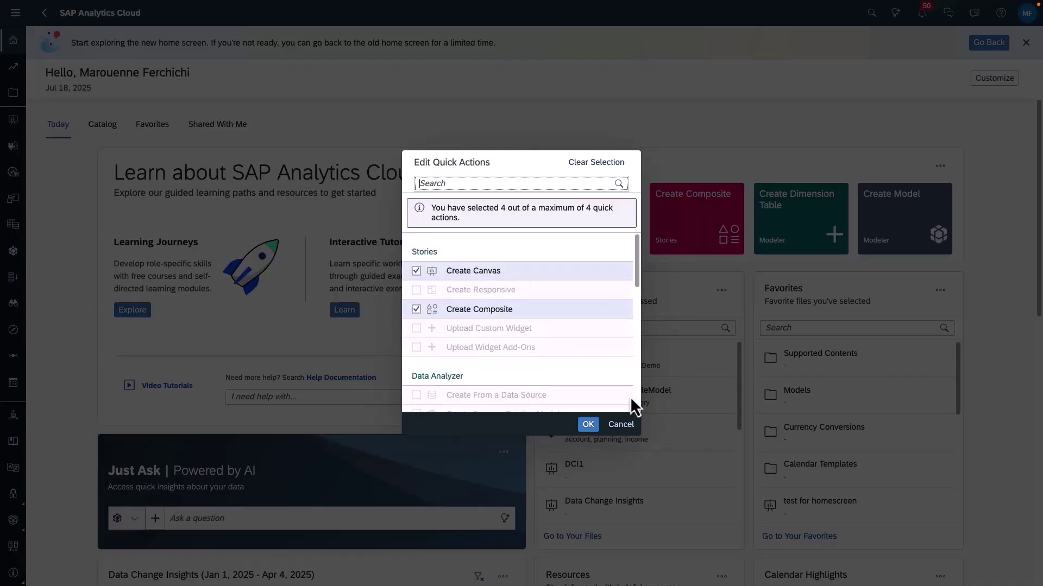
left_click(621, 427)
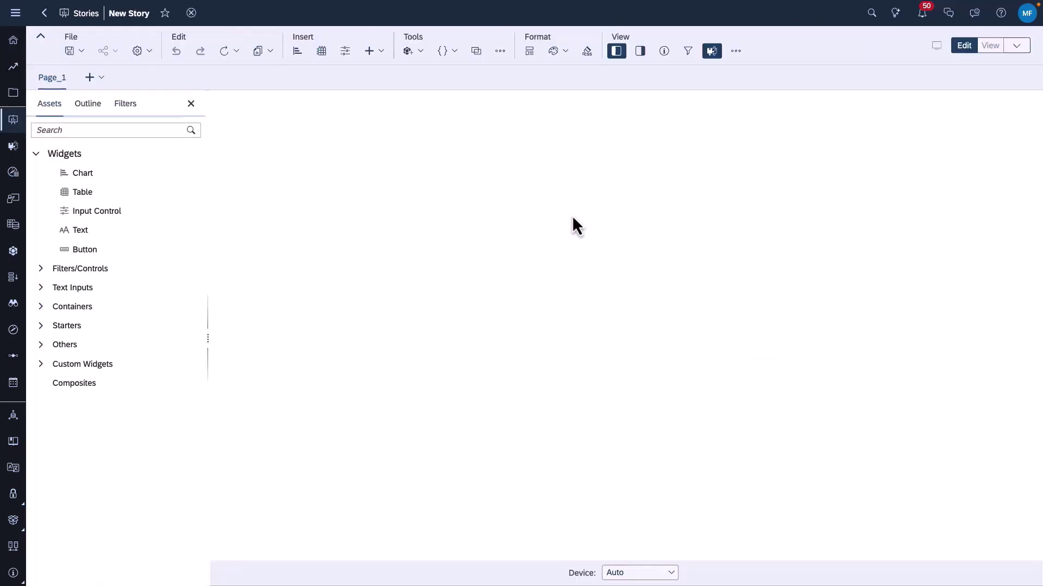
left_click(15, 12)
left_click(38, 40)
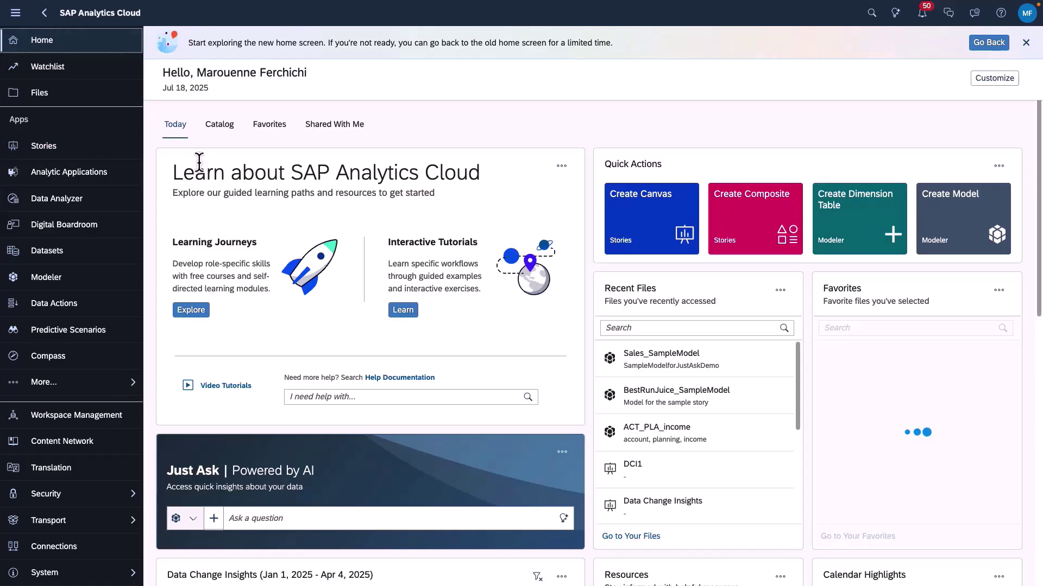
left_click(15, 12)
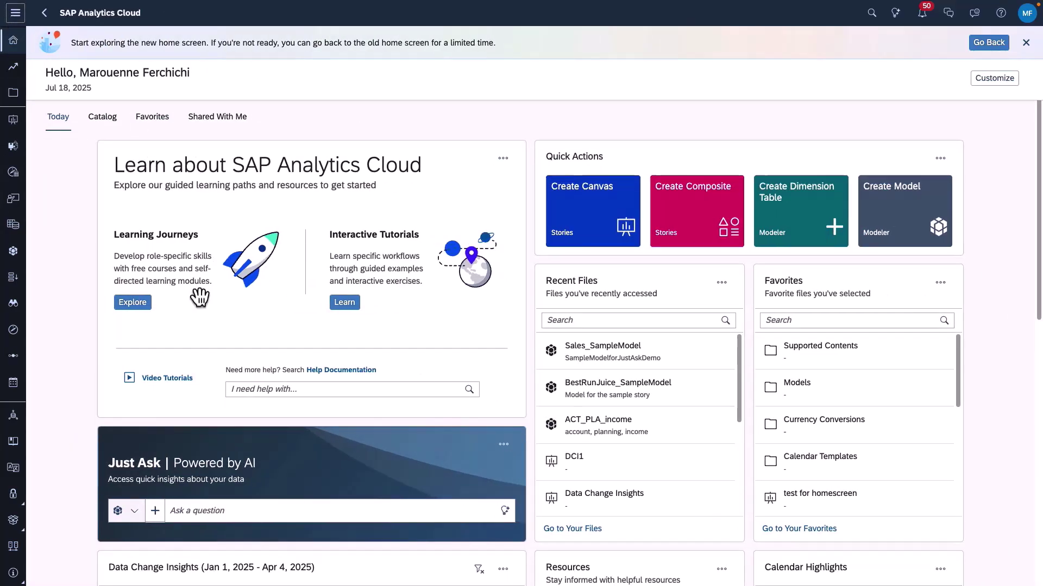
- Ask Just Ask 'sales by Product category', view the bar chart, and exit back home
scroll(215, 376, "down", 2)
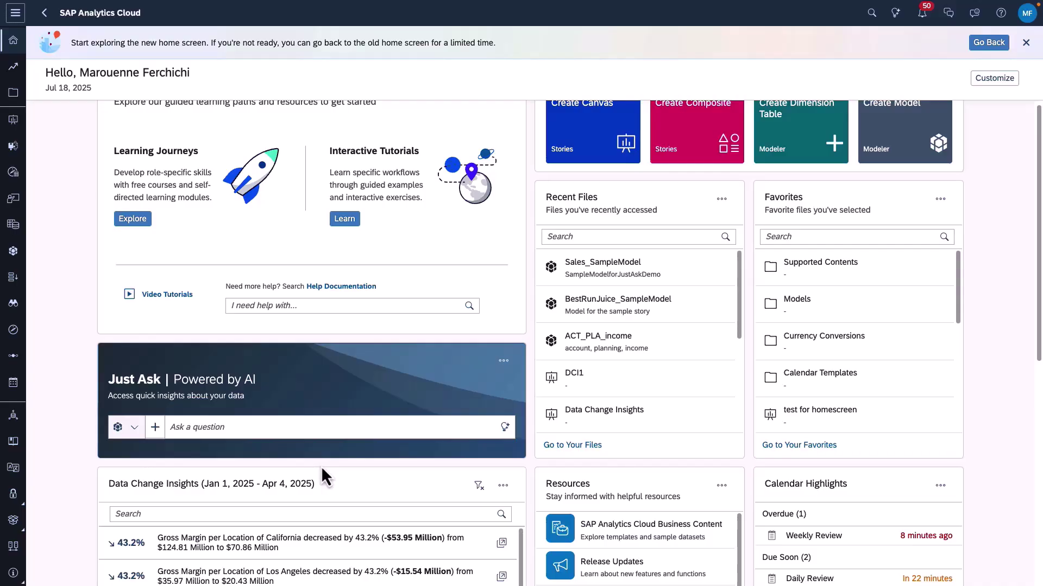
left_click(319, 429)
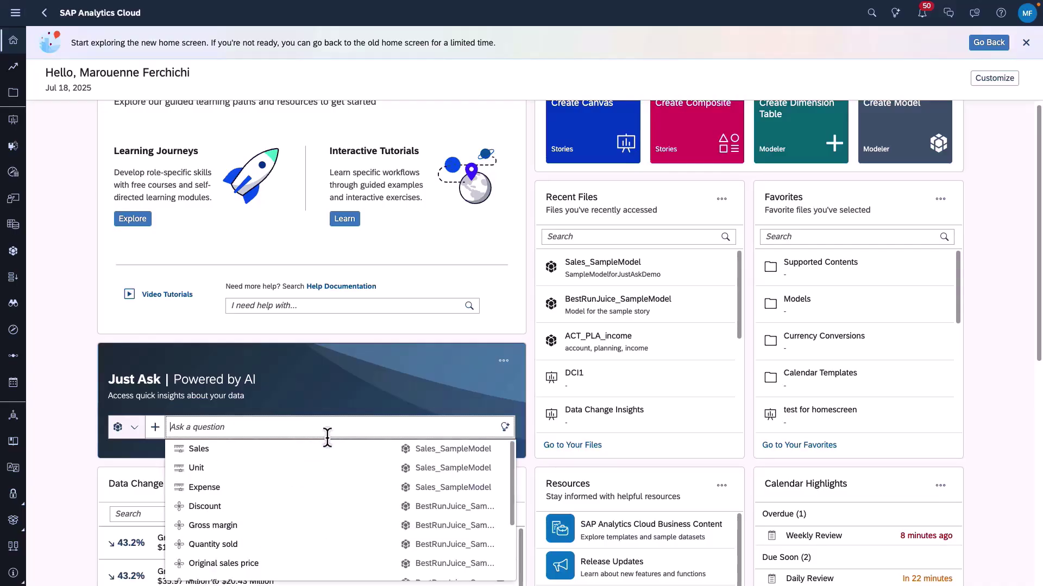
type("sales by produ")
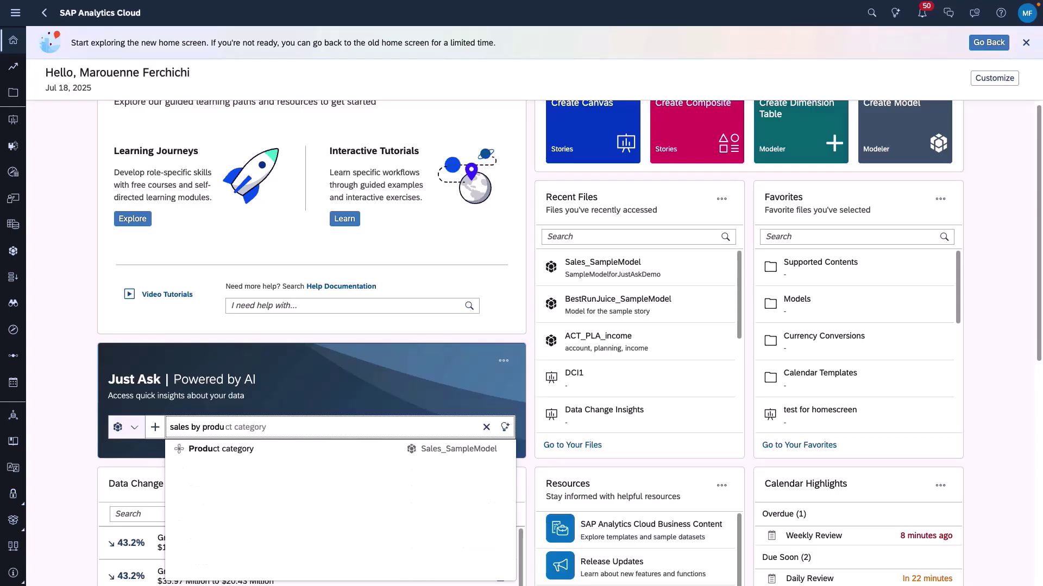
left_click(380, 449)
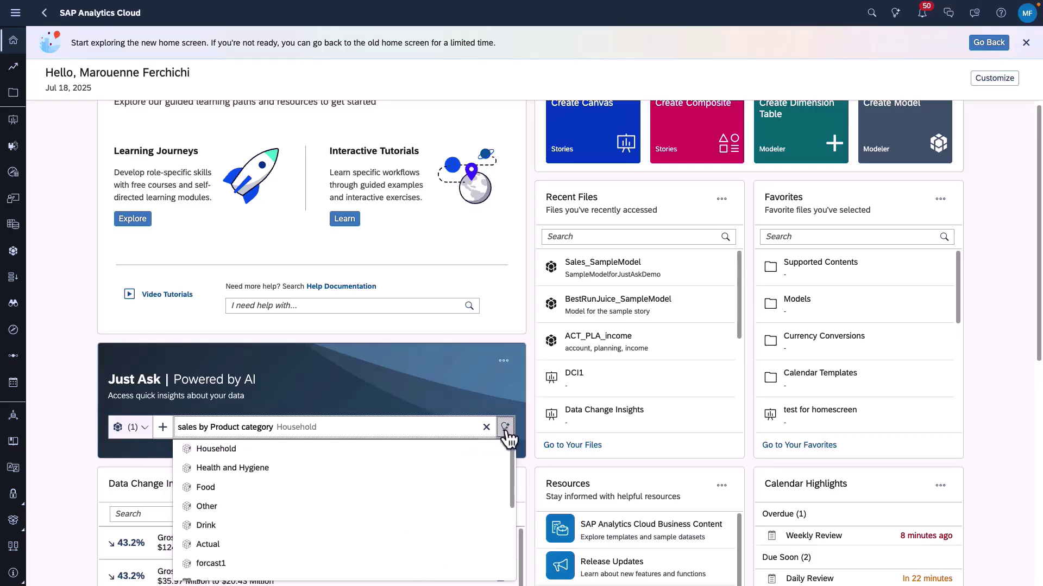
left_click(506, 427)
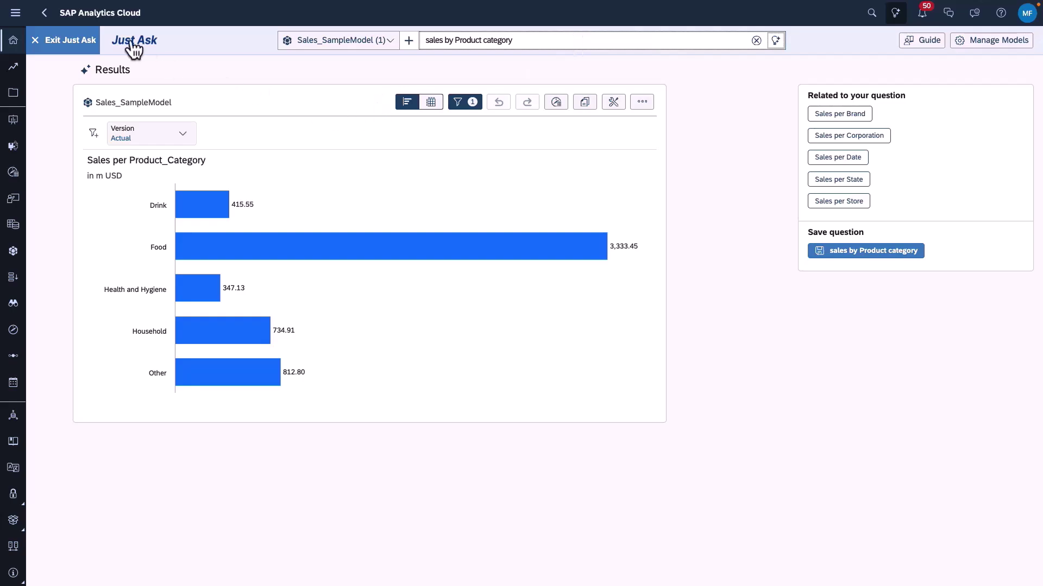
left_click(66, 39)
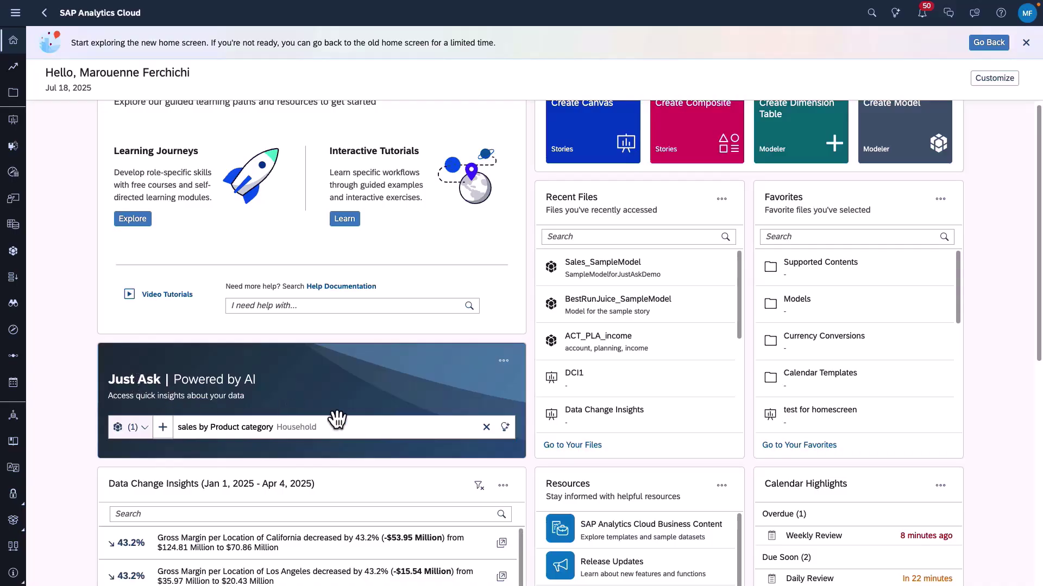
- Open Roadmap Explorer from the Resources card in a new tab, then return to the Home tab
scroll(630, 495, "down", 5)
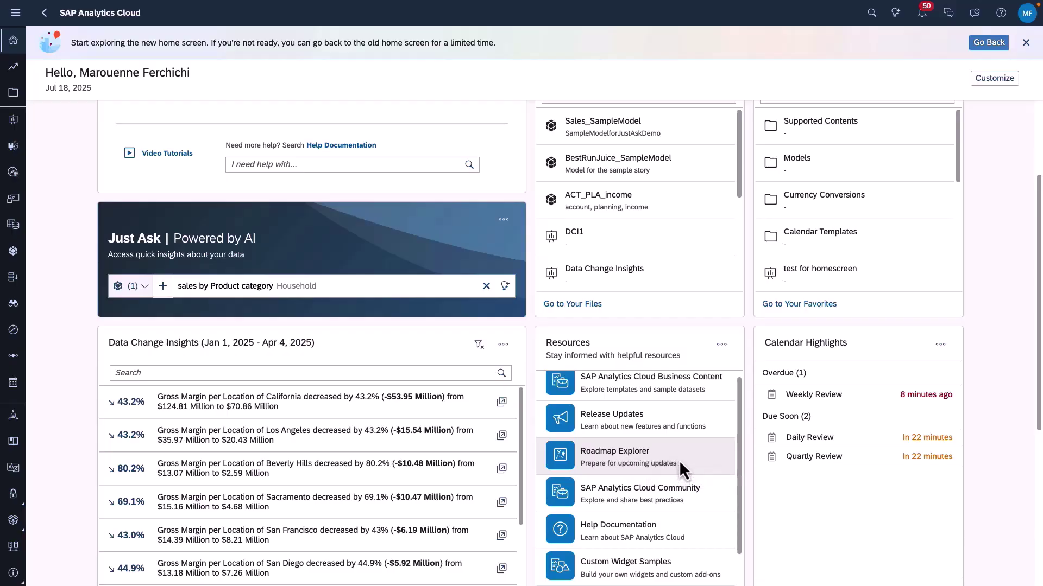
left_click(633, 459)
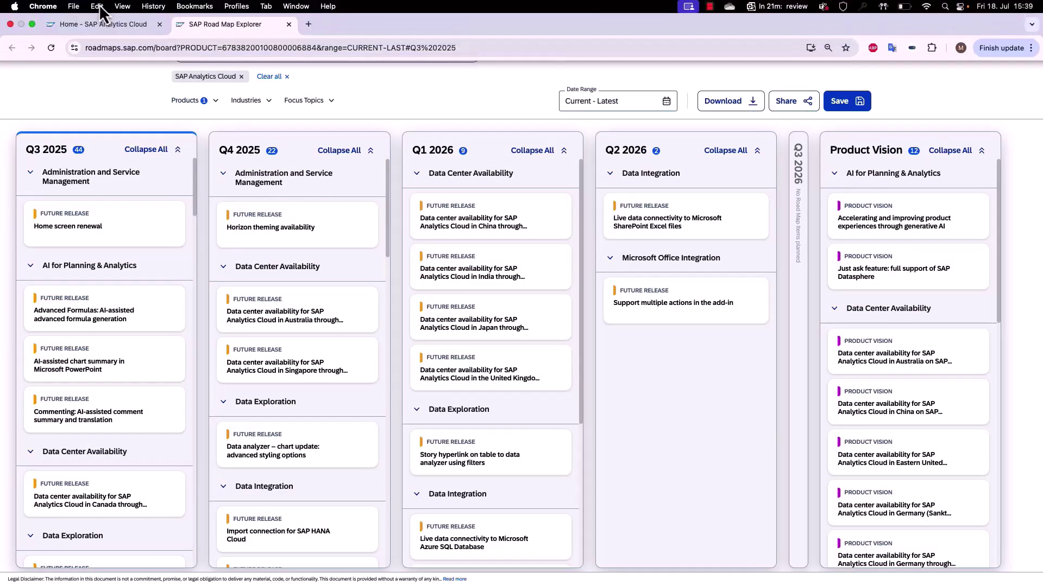
left_click(98, 24)
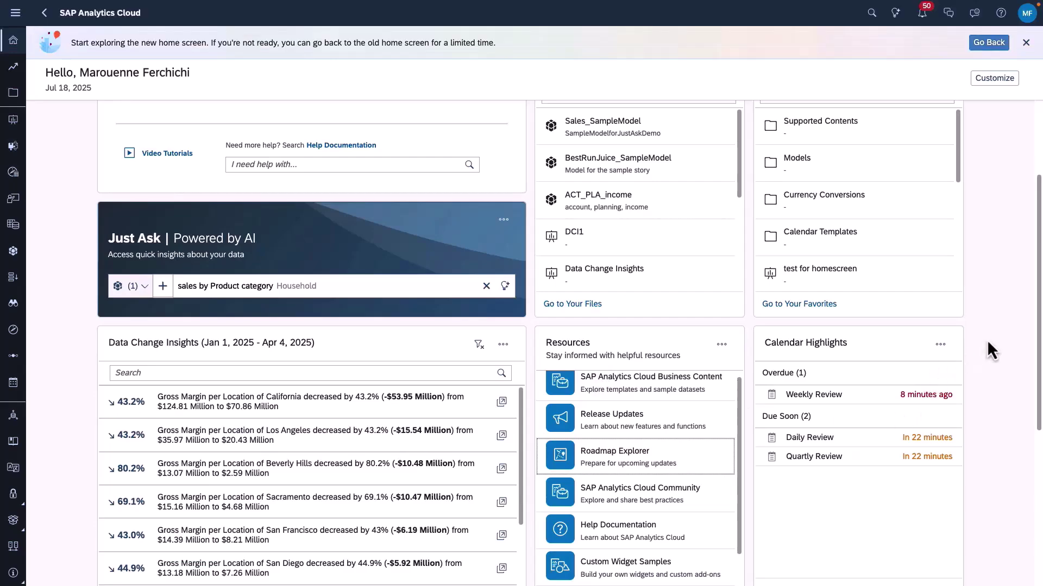
- Filter the Favorites card to show Folders only
scroll(985, 339, "up", 3)
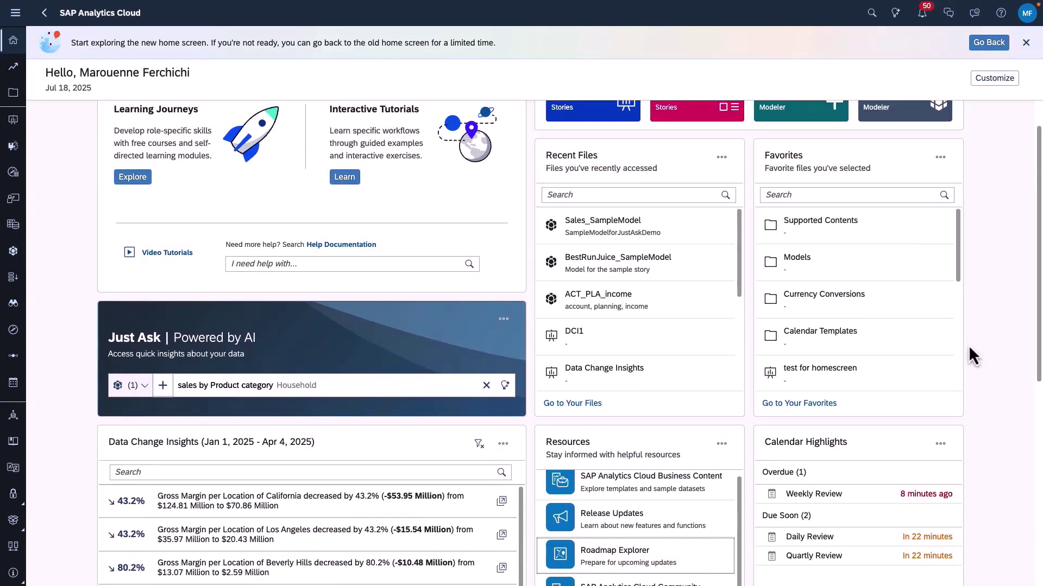
scroll(960, 372, "up", 2)
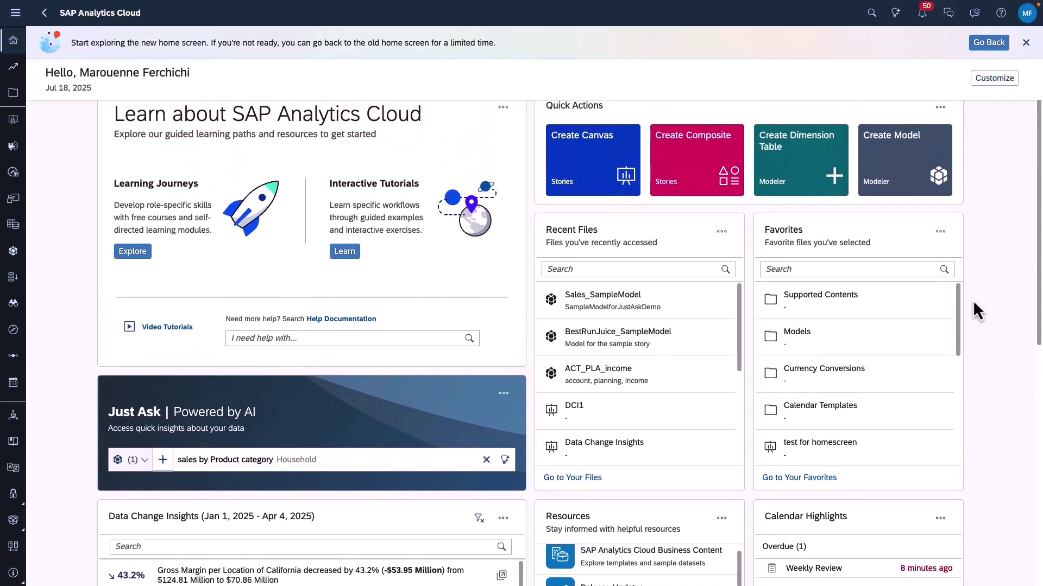
left_click(946, 240)
left_click(949, 263)
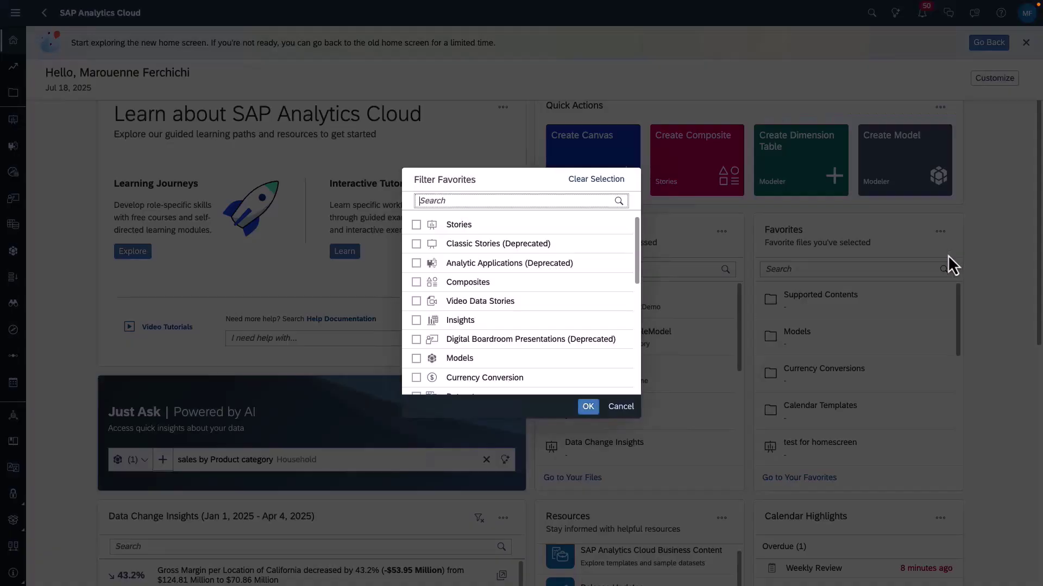
scroll(506, 310, "down", 5)
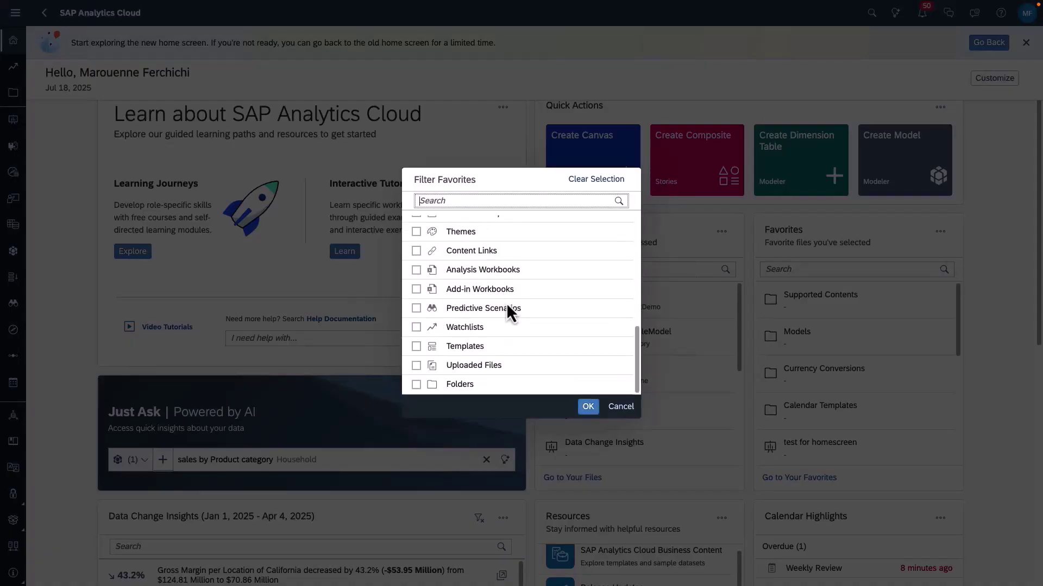
left_click(417, 385)
left_click(588, 407)
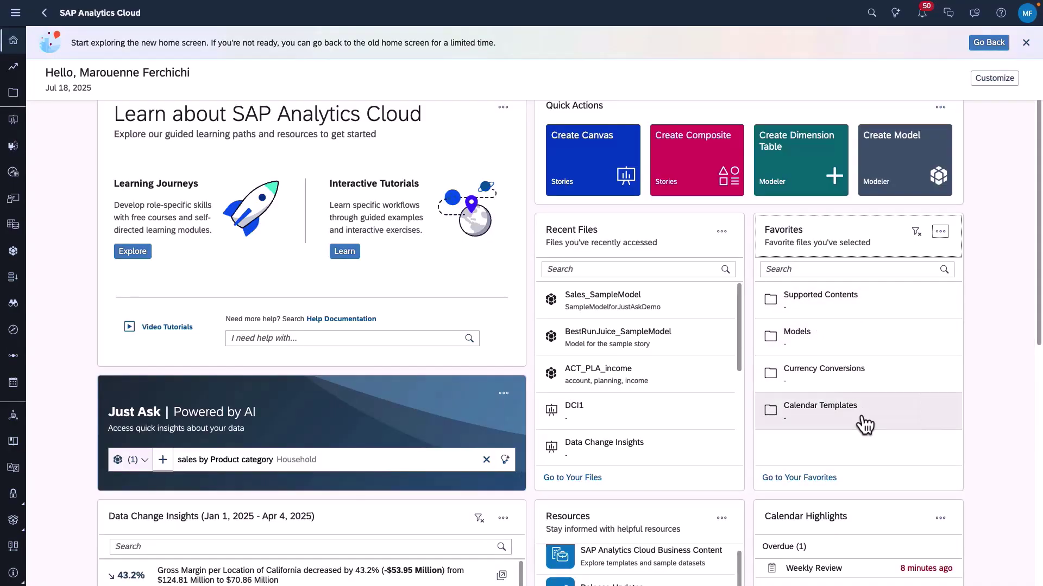
- Expand the Beverly Hills gross margin insight and filter Recent Files to Stories and Models
scroll(863, 423, "down", 3)
scroll(674, 311, "up", 1)
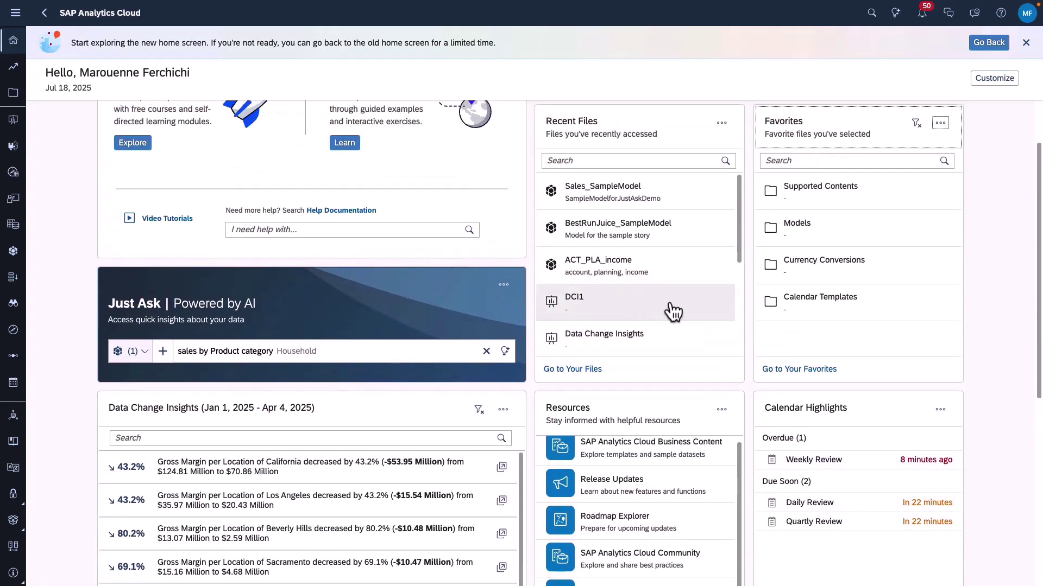
scroll(674, 311, "down", 5)
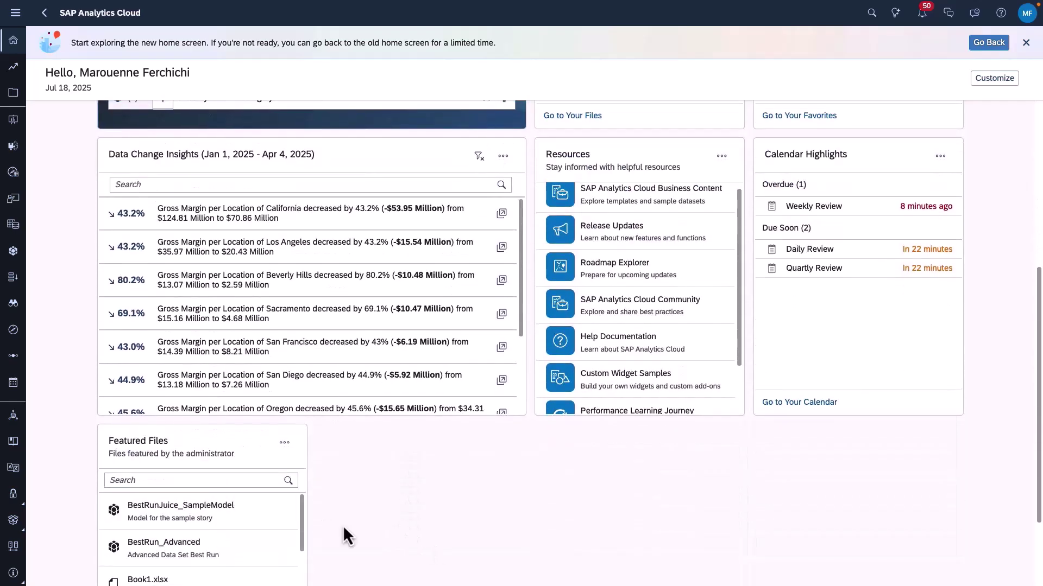
scroll(343, 525, "up", 2)
left_click(325, 372)
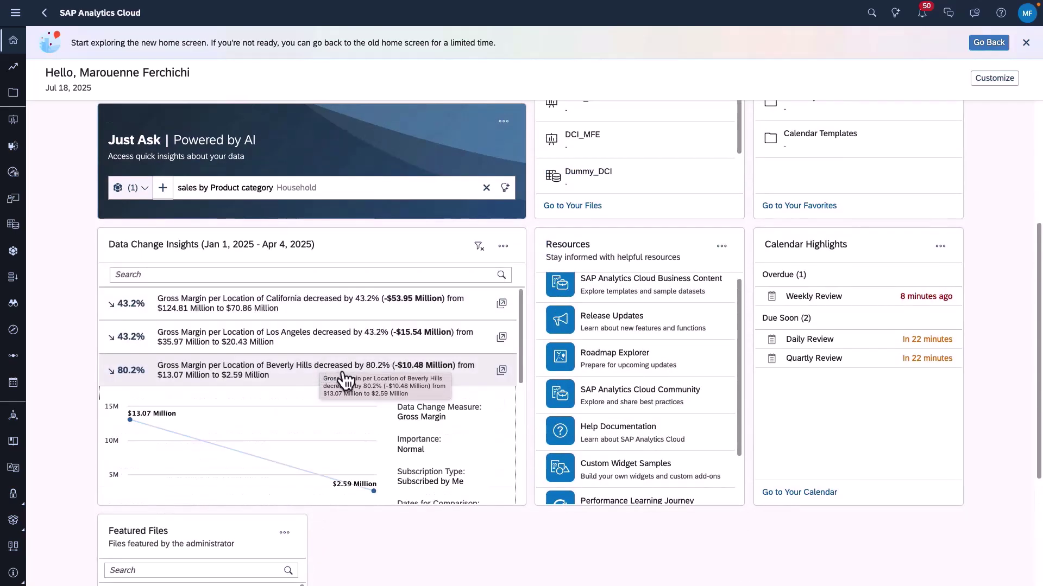
scroll(794, 478, "up", 3)
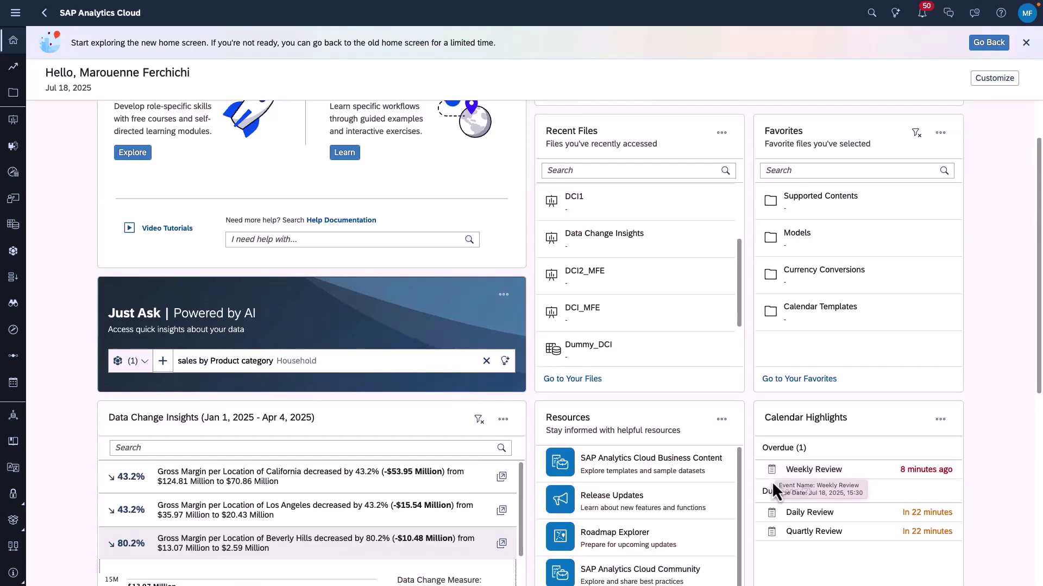
scroll(732, 368, "up", 2)
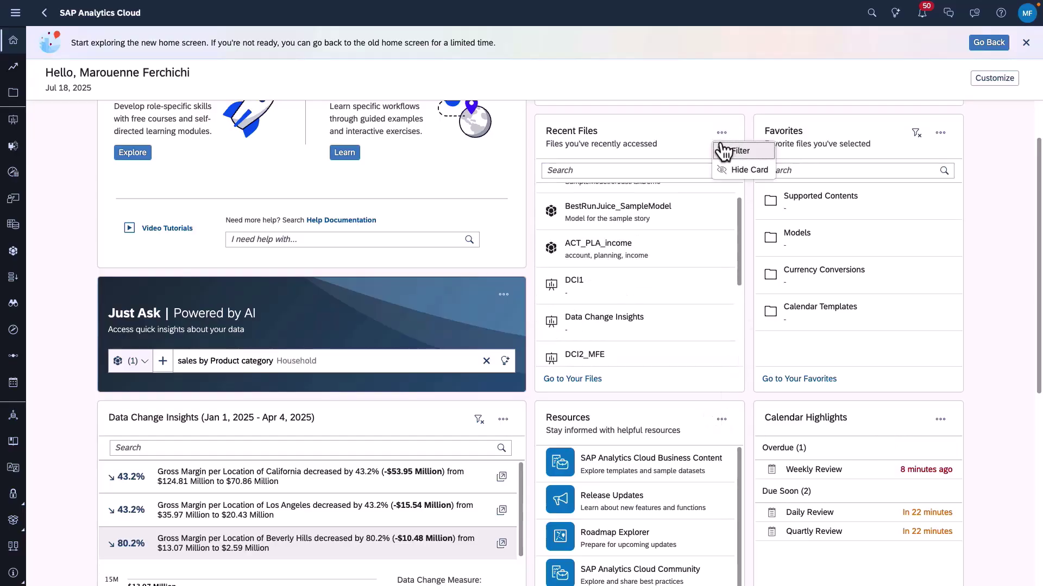
left_click(697, 132)
left_click(416, 225)
left_click(416, 358)
left_click(588, 406)
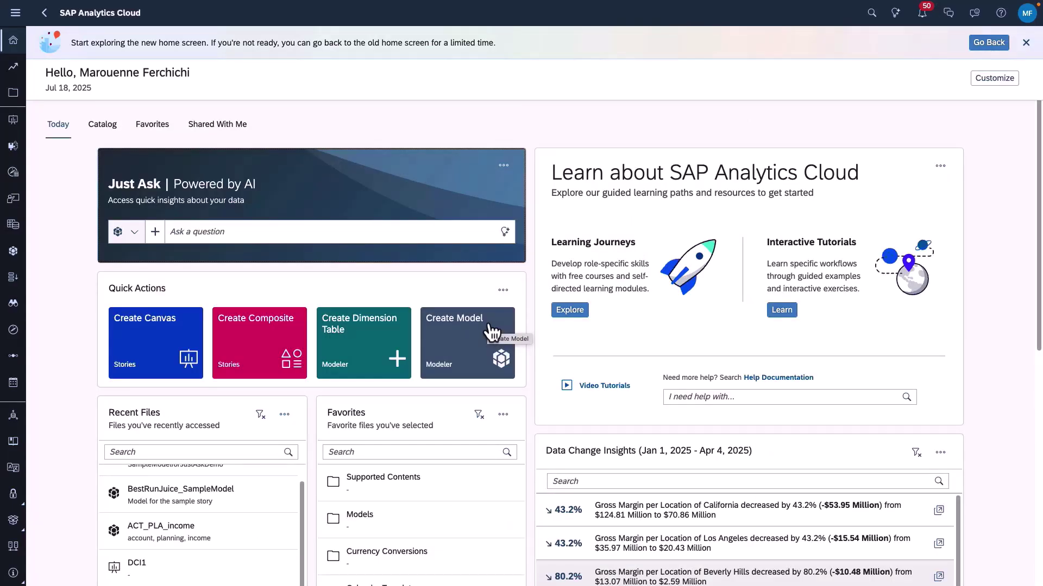
left_click(996, 81)
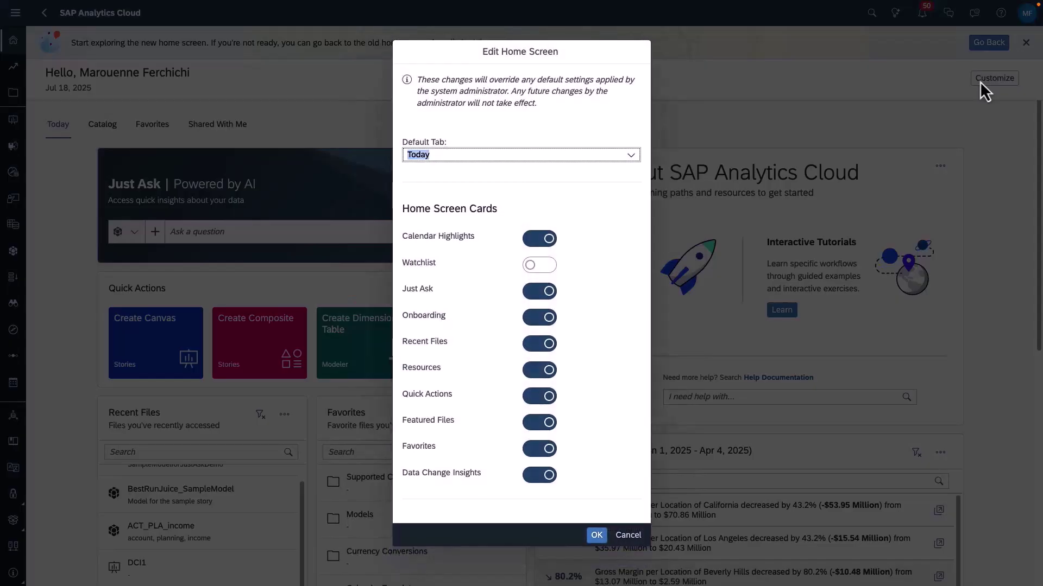
left_click(550, 349)
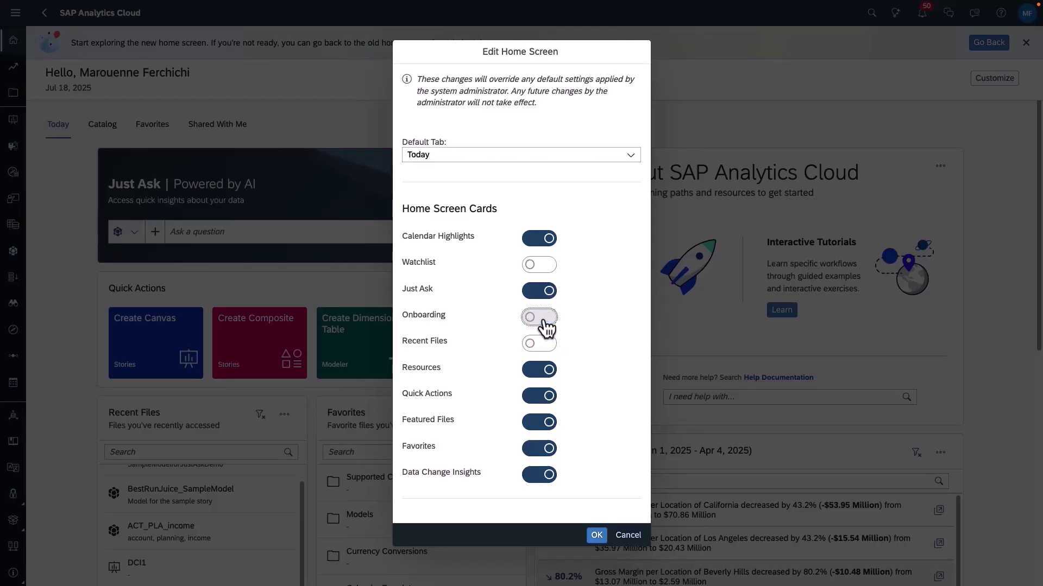
left_click(596, 536)
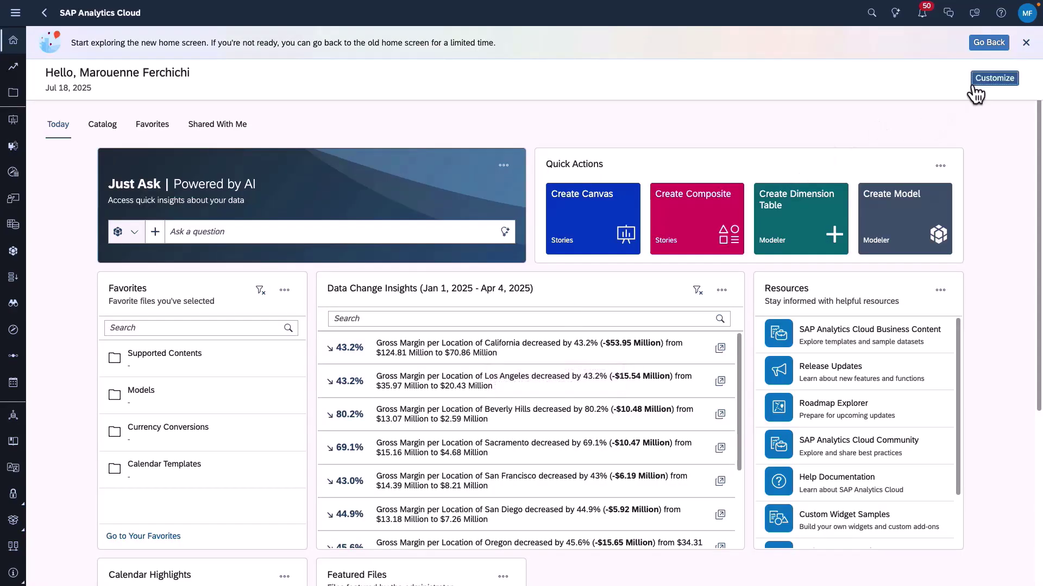
left_click(994, 78)
left_click(543, 343)
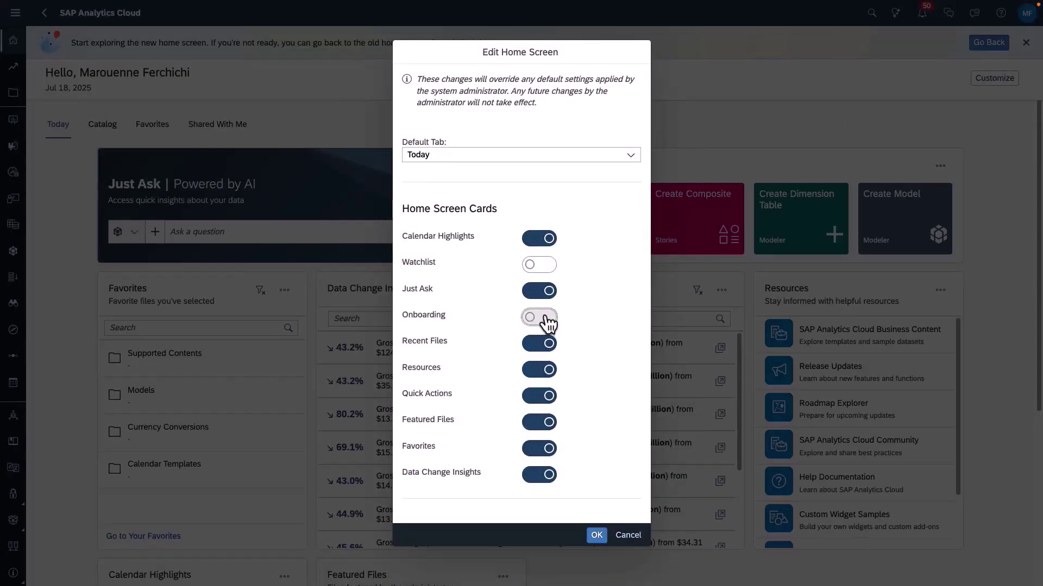
left_click(594, 536)
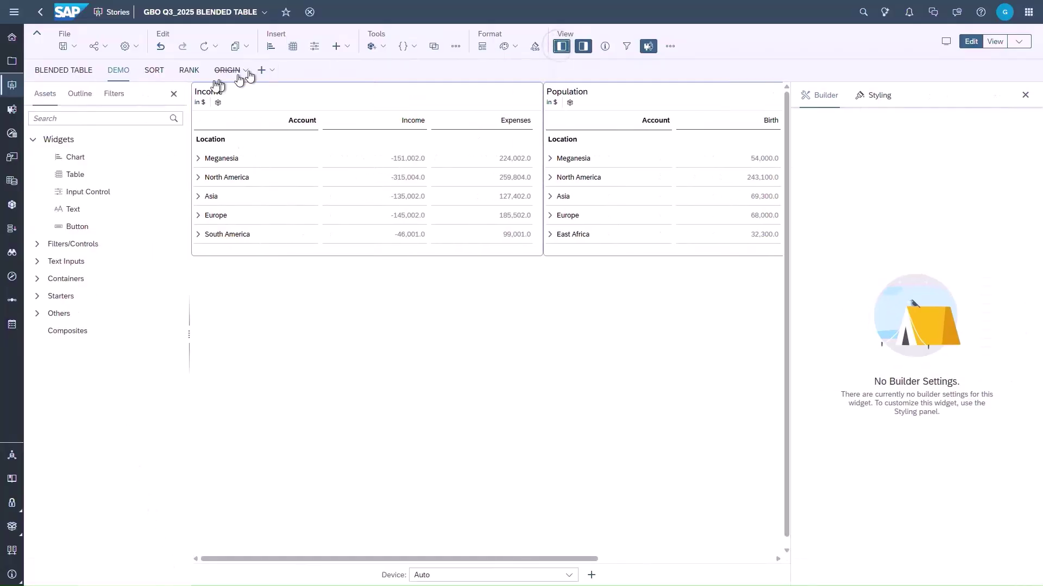
- Add a wide new table below the Income and Population tables and link the ACT_ANA_income model
left_click_drag(70, 174, 196, 274)
left_click(174, 94)
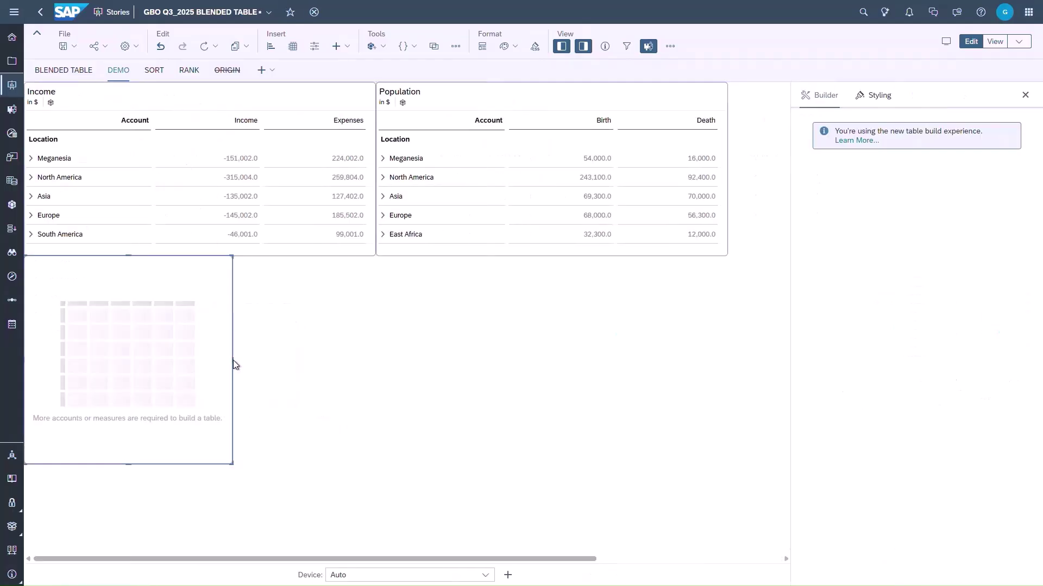
left_click_drag(233, 361, 728, 352)
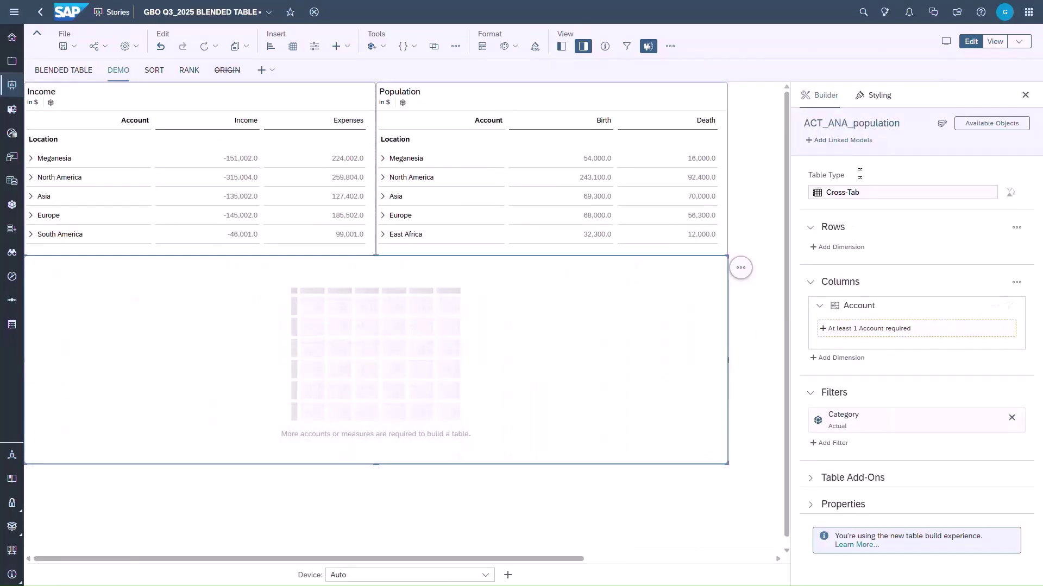
left_click(845, 137)
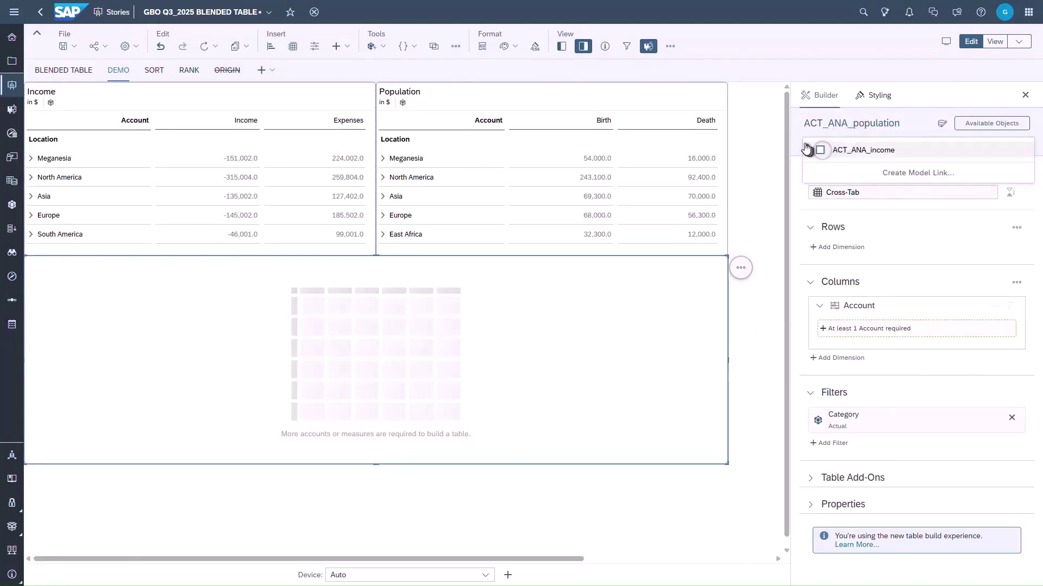
left_click(819, 149)
- Set the ACT_ANA_income link type to Intersecting data only and browse population dimensions for rows
left_click(1010, 140)
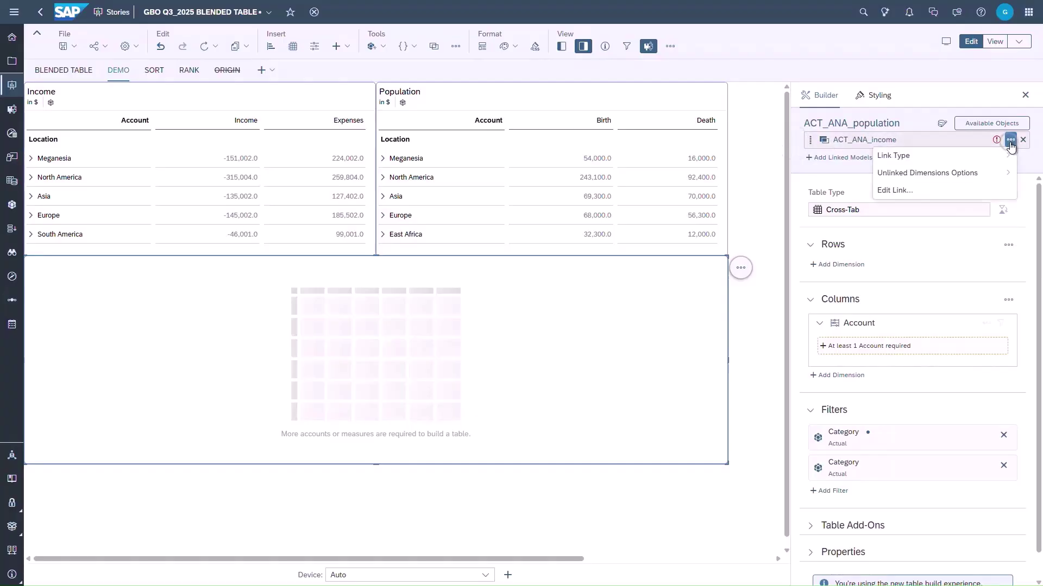
left_click(897, 191)
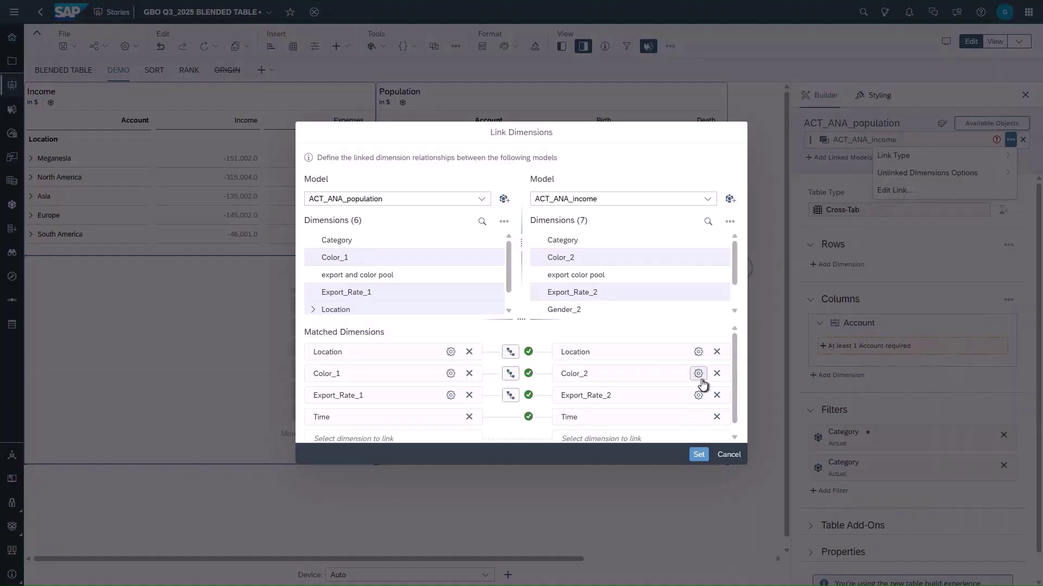
left_click(729, 455)
left_click(1011, 140)
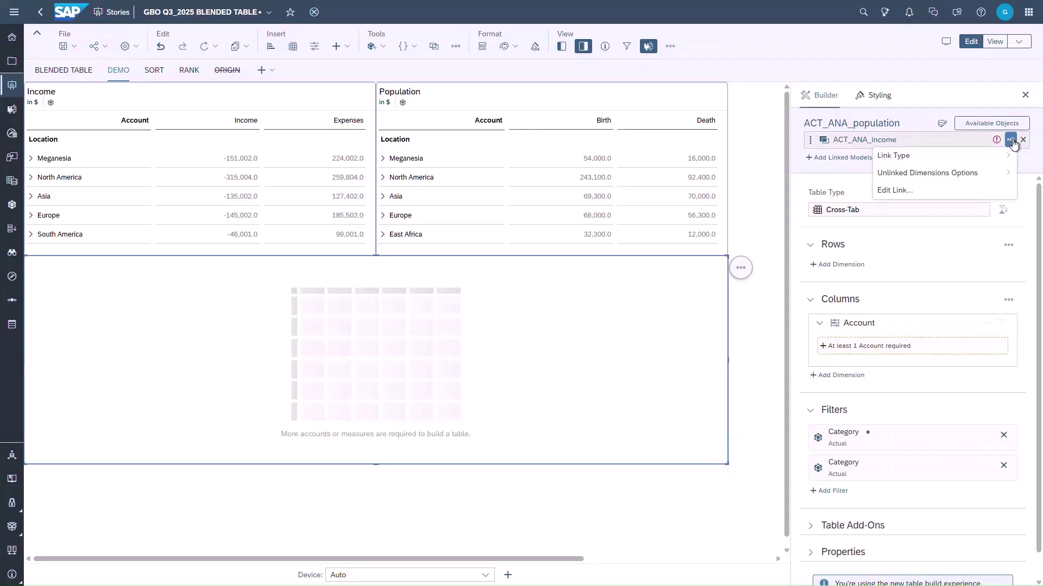
mouse_move(923, 156)
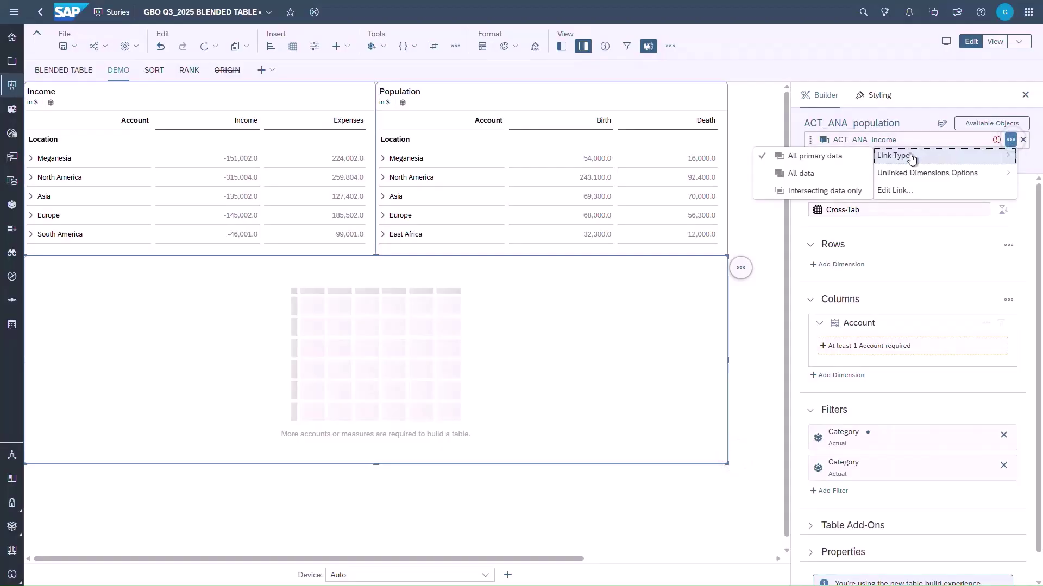
left_click(804, 194)
left_click(835, 263)
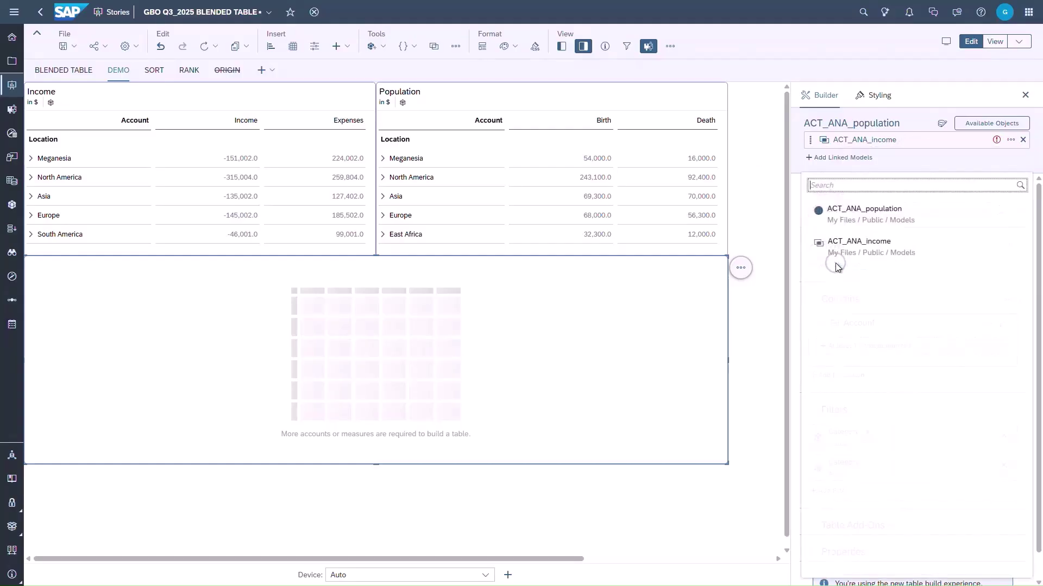
left_click(835, 220)
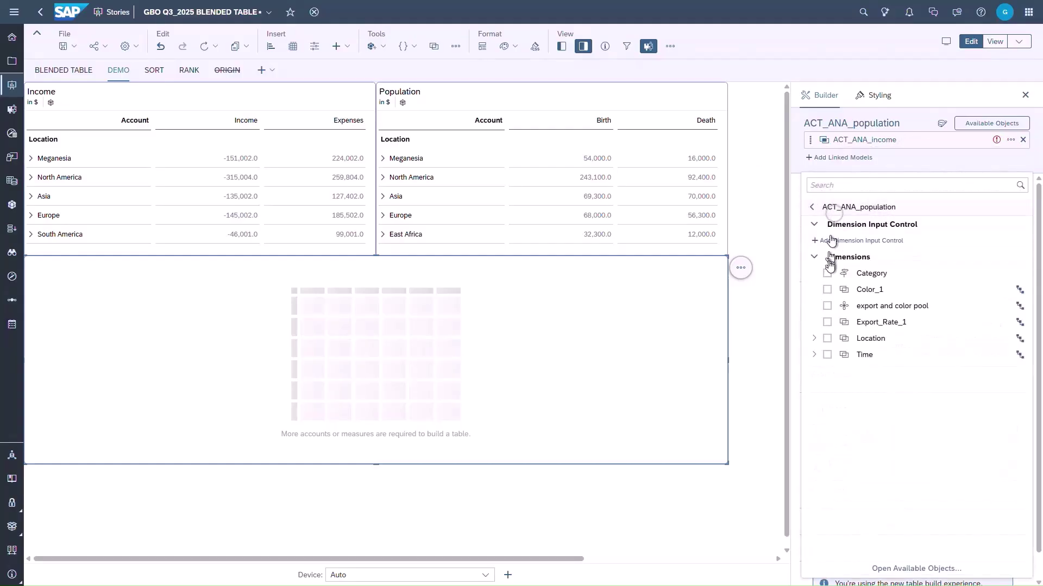
- Put Location on the rows and add Birth and Death from ACT_ANA_population as columns
left_click(827, 339)
left_click(796, 197)
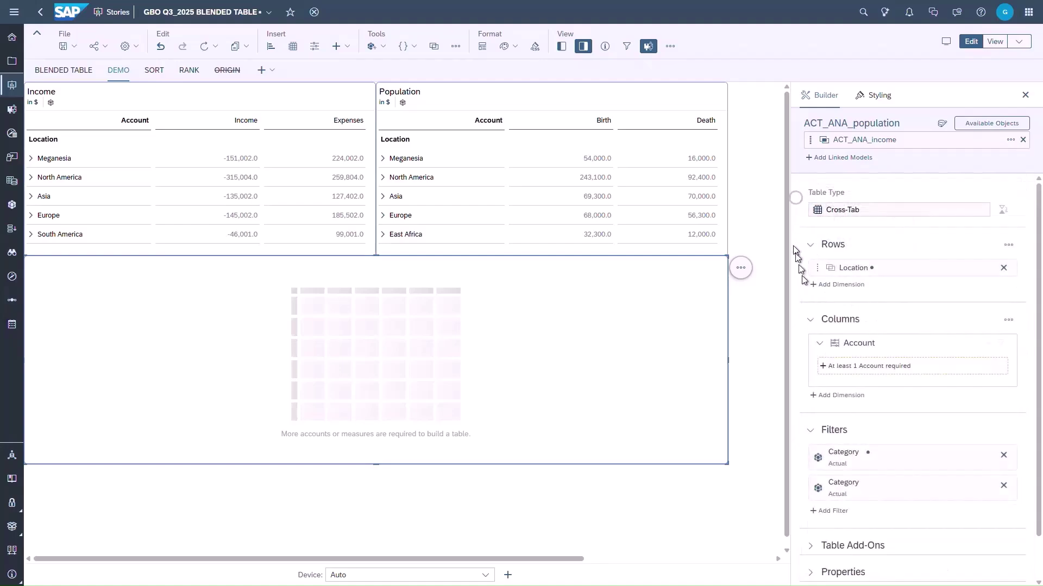
left_click(845, 367)
left_click(848, 208)
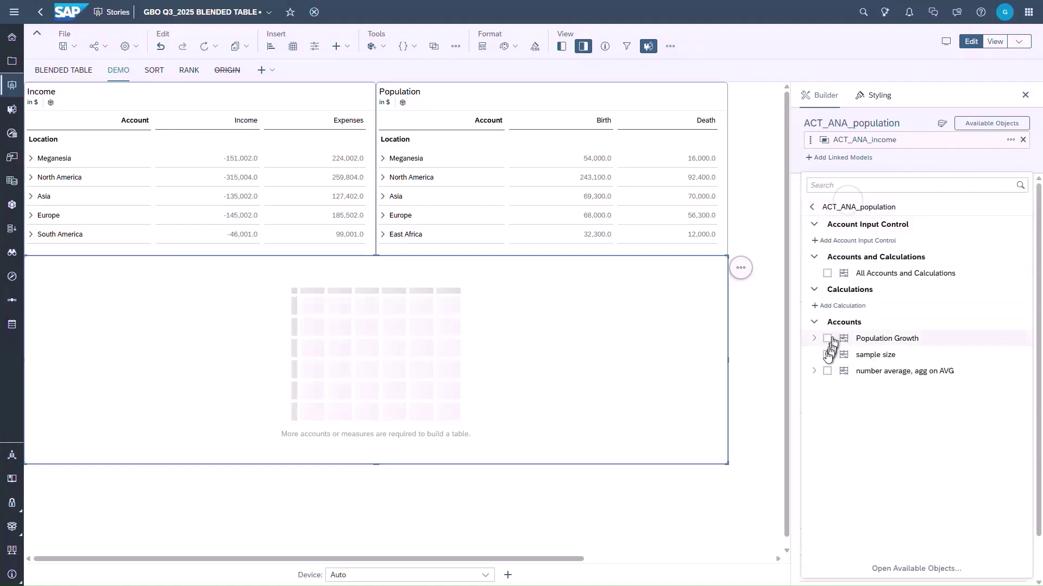
left_click(814, 338)
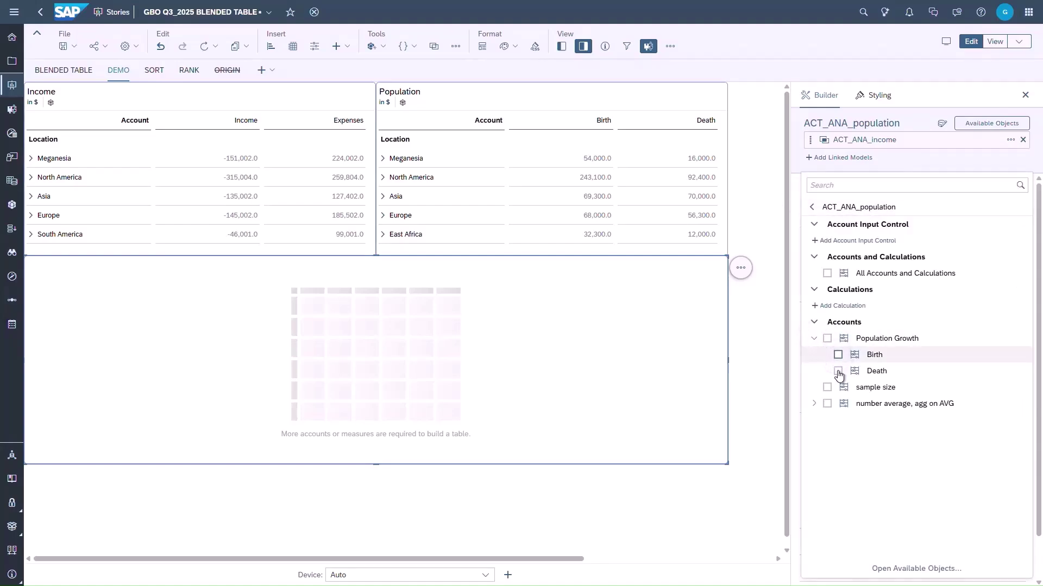
left_click(838, 372)
- Add Income and Expenses from ACT_ANA_income as further table columns
left_click(813, 205)
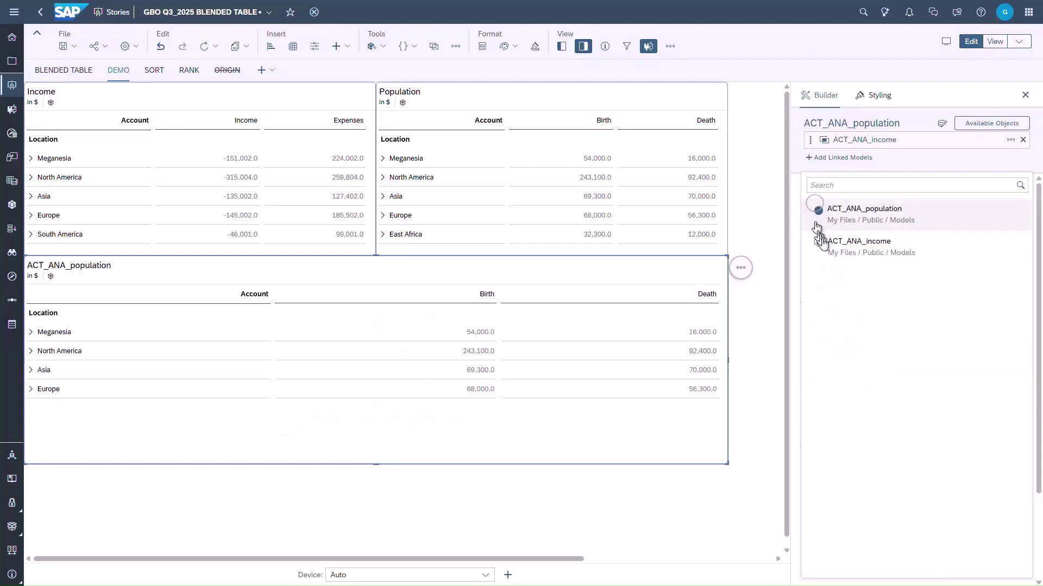
left_click(820, 240)
left_click(814, 338)
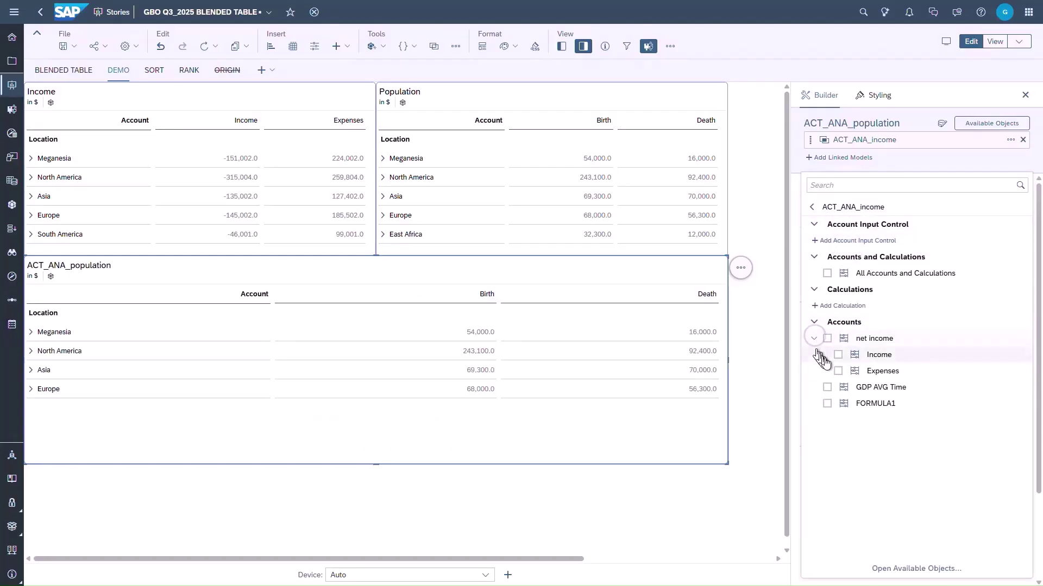
left_click(837, 371)
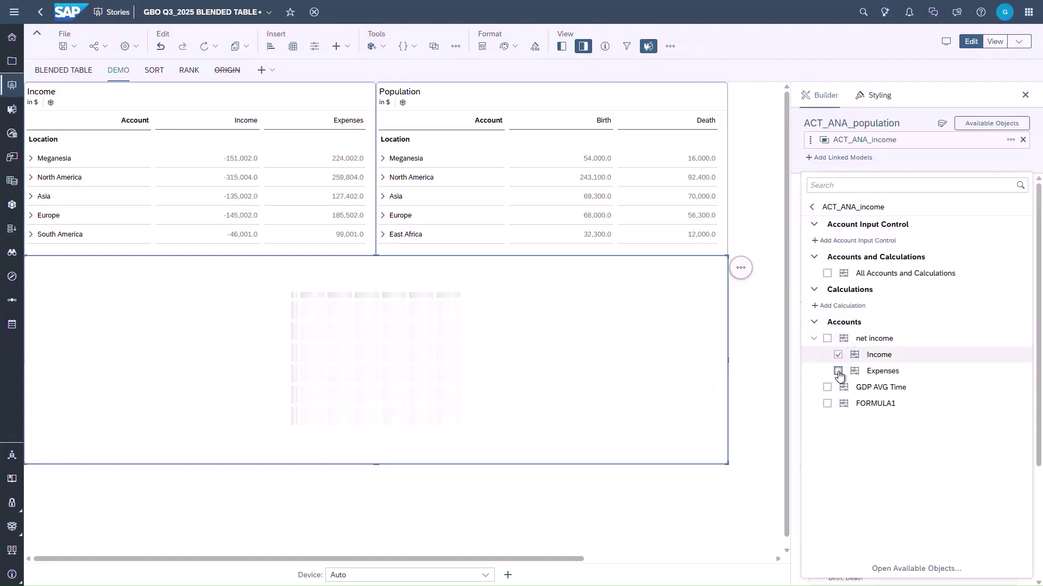
left_click(796, 354)
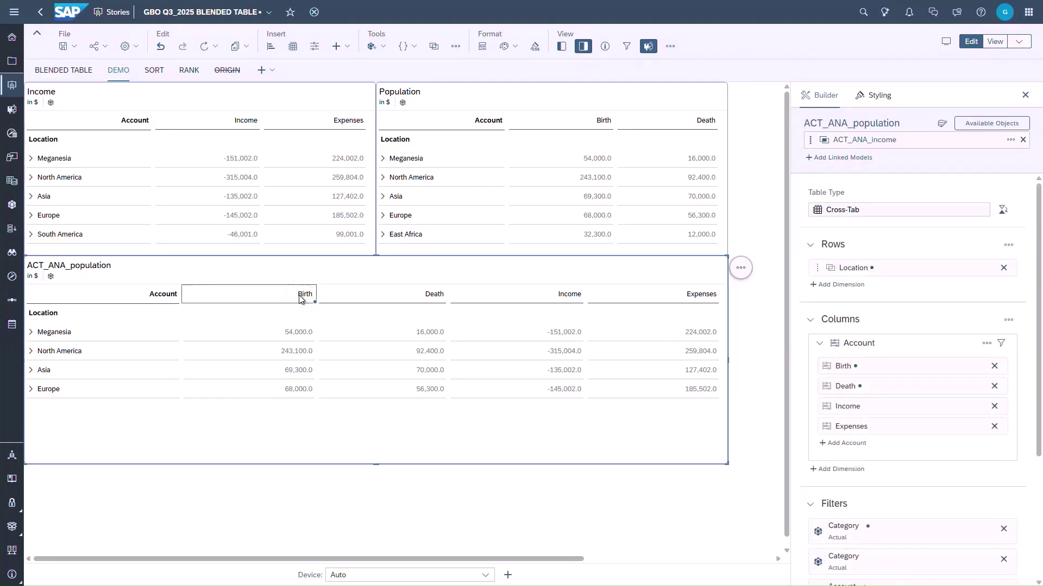
- Add a repeating Accumulative Sum client calculation on the Birth column
right_click(302, 299)
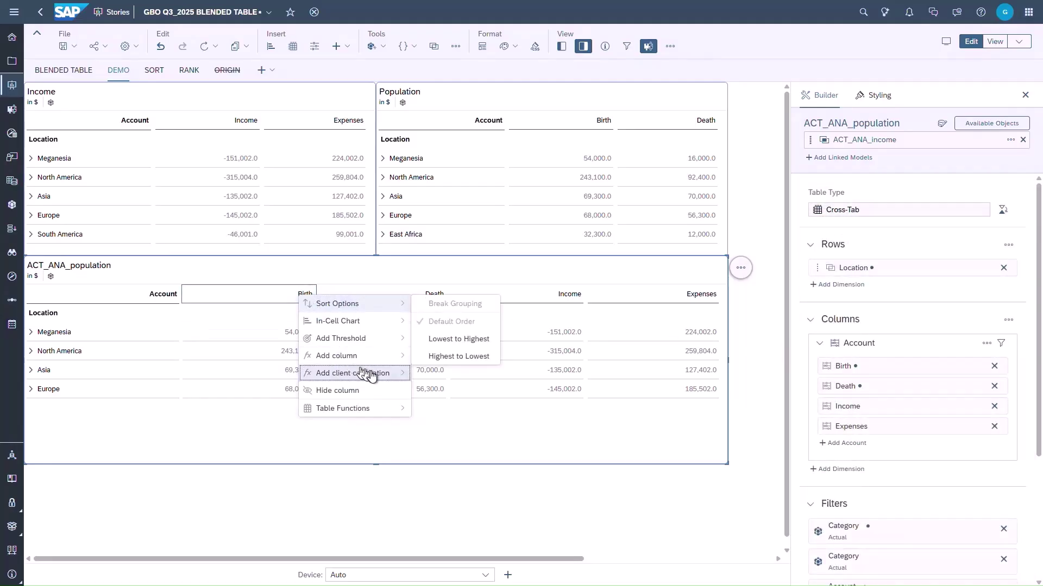
mouse_move(373, 373)
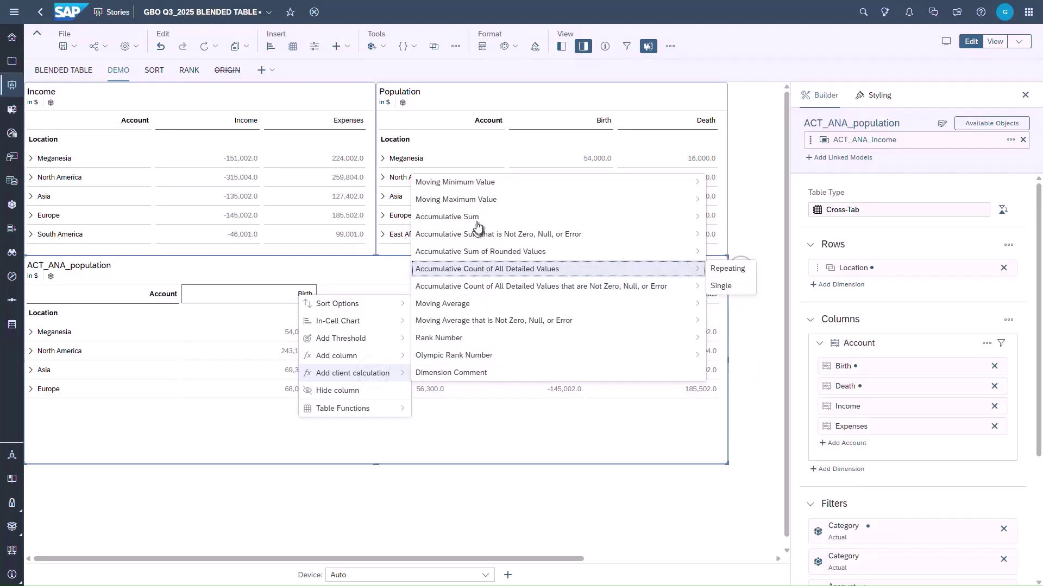
mouse_move(467, 217)
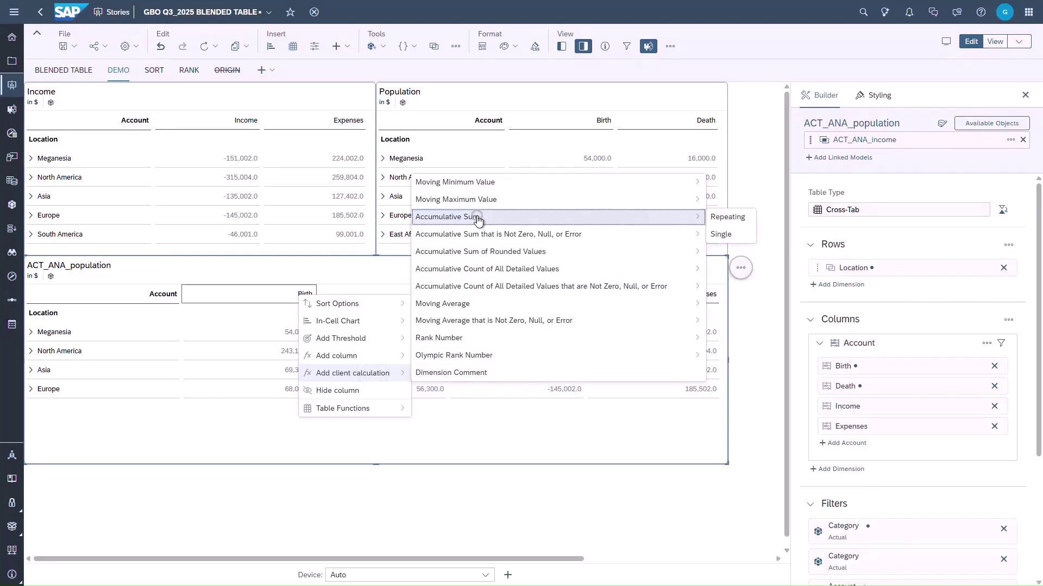
left_click(723, 218)
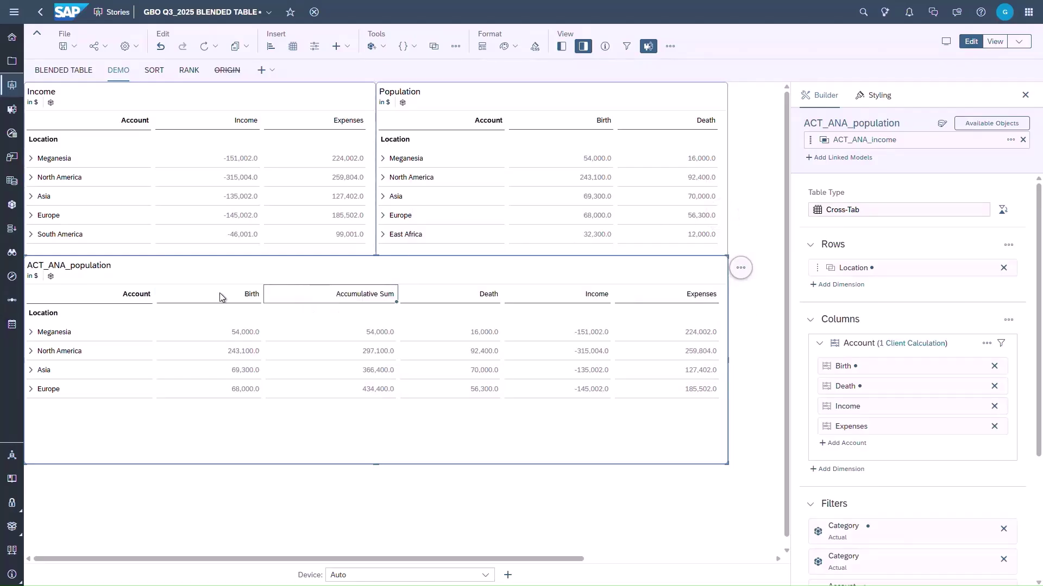
- Show Birth values as horizontal in-cell bar charts via Table Add-Ons
scroll(879, 333, "down", 3)
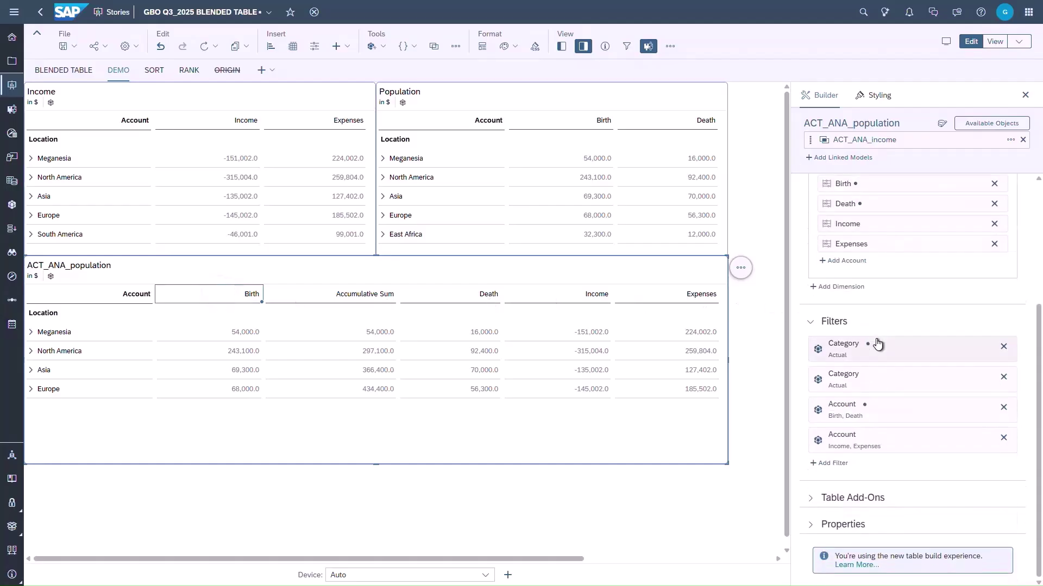
left_click(808, 498)
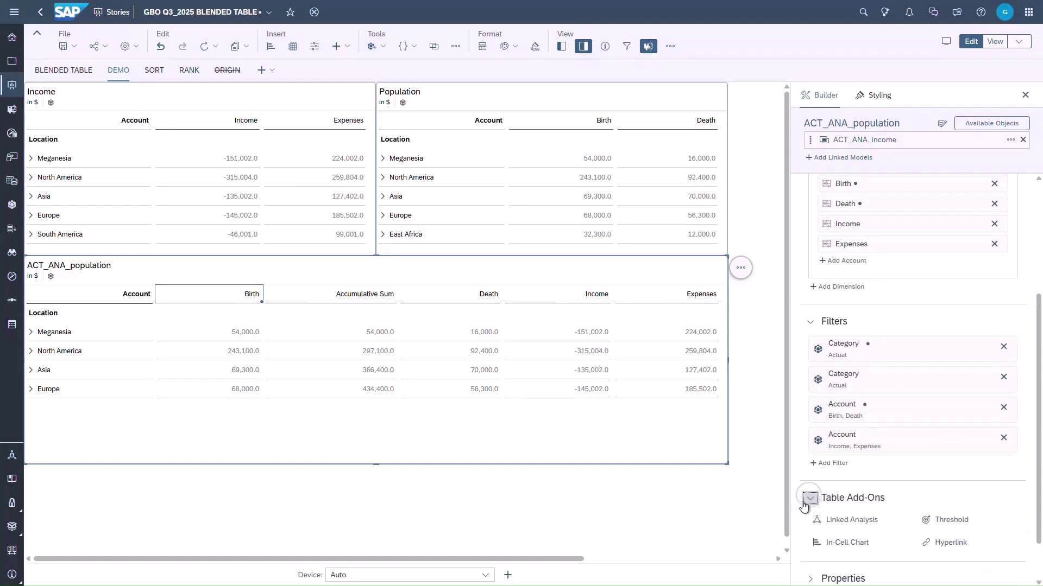
left_click(838, 544)
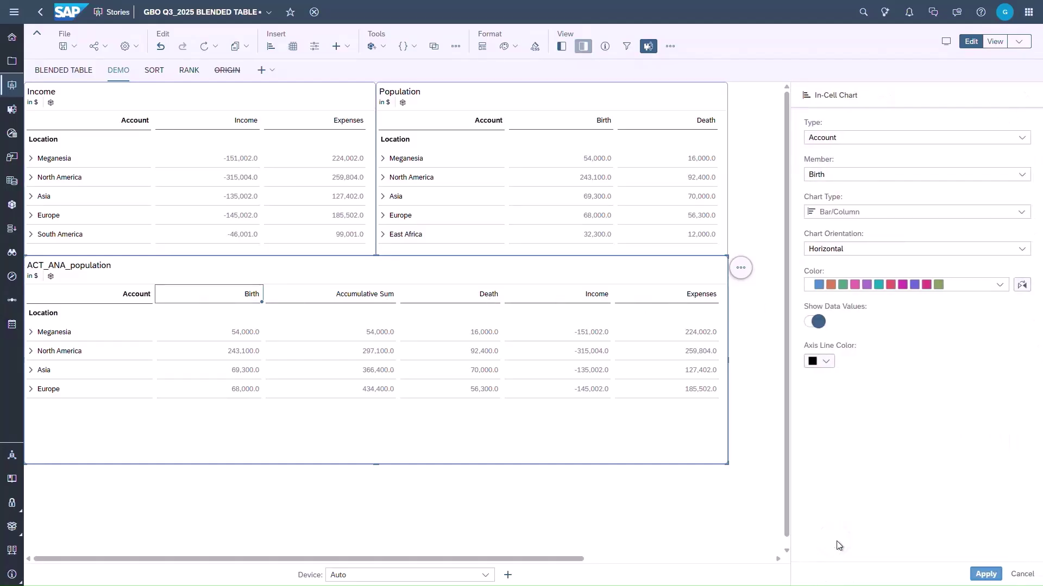
left_click(975, 575)
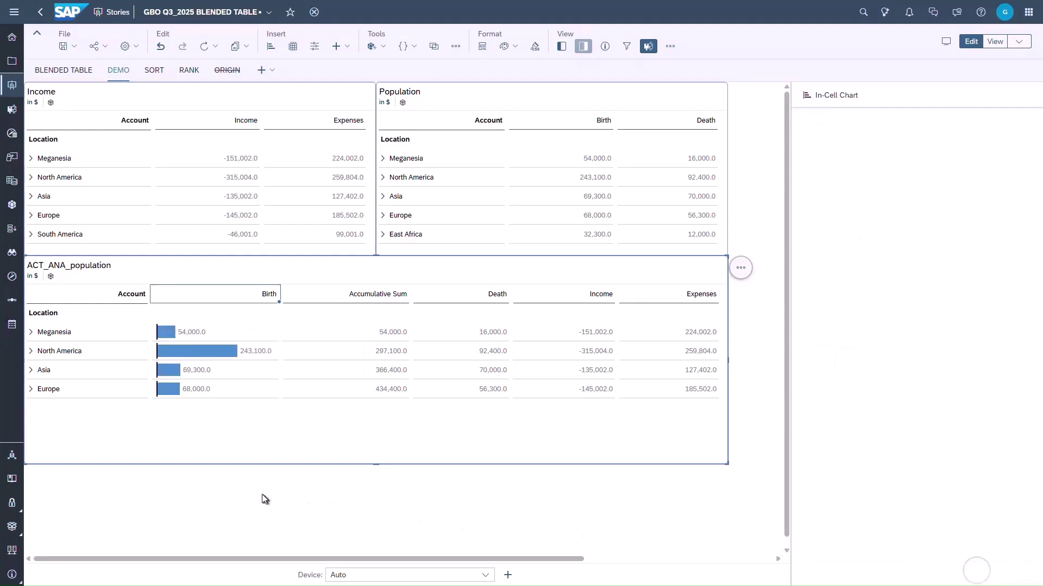
left_click(267, 494)
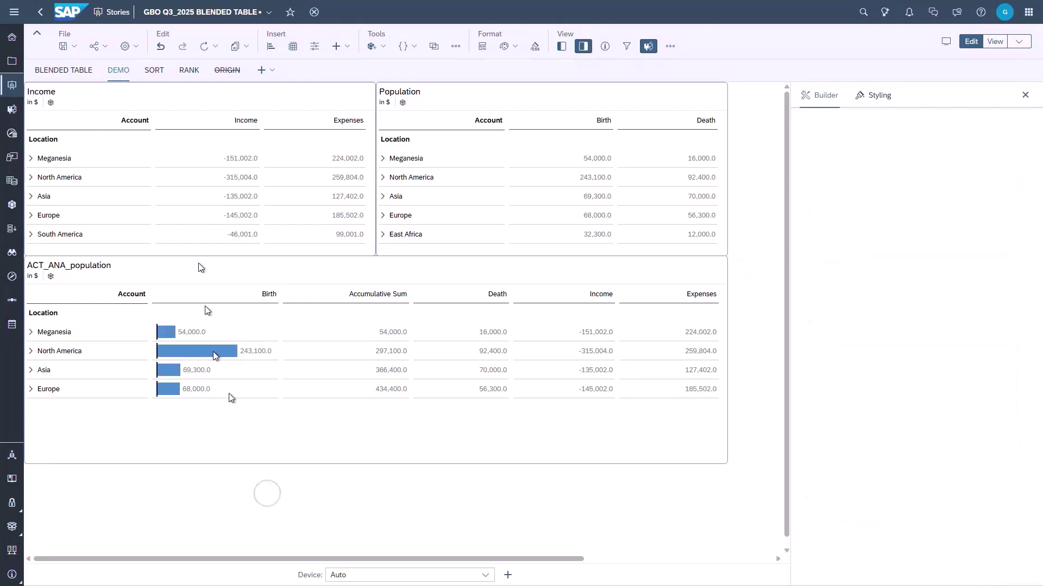
- On the SORT page, value-sort the top table's Income from highest to lowest
left_click(156, 71)
left_click(457, 159)
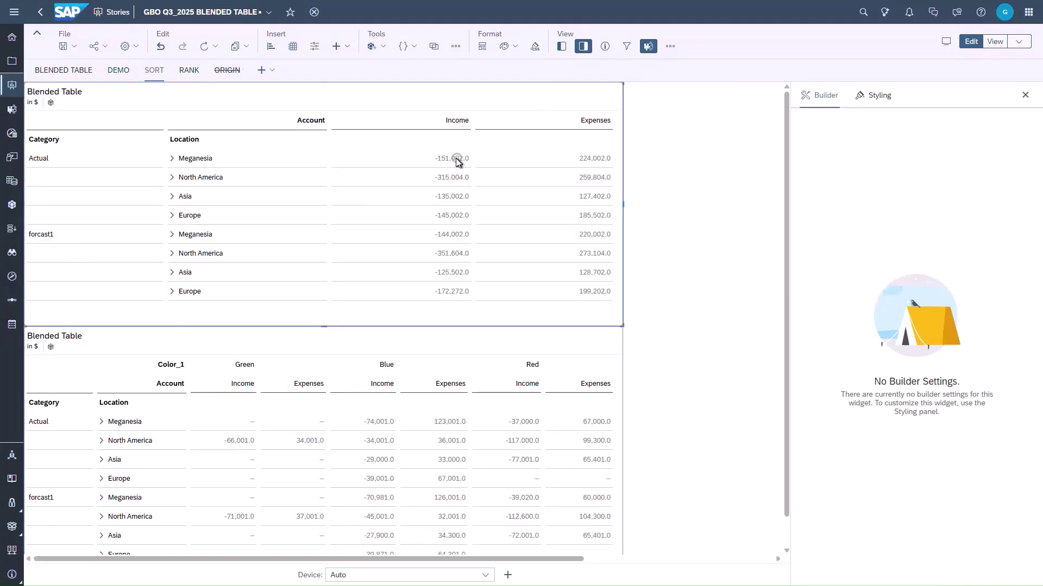
right_click(456, 160)
mouse_move(491, 184)
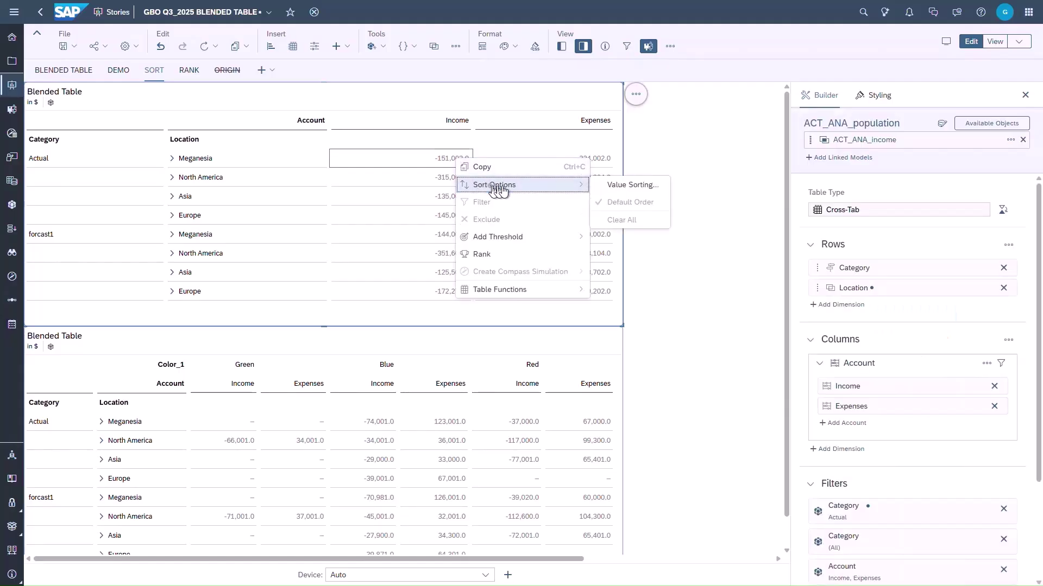
left_click(619, 186)
left_click(495, 237)
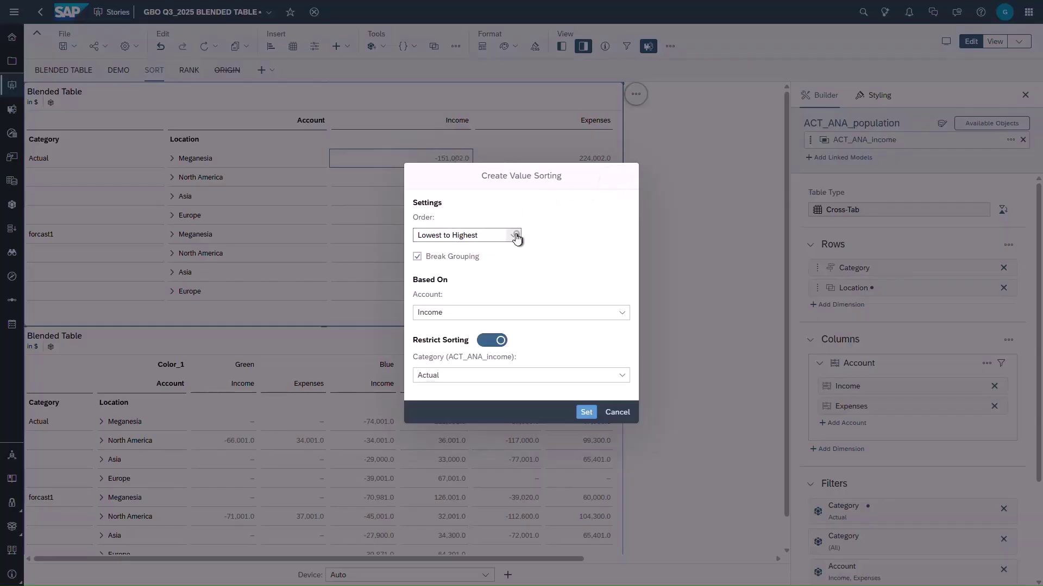
left_click(419, 268)
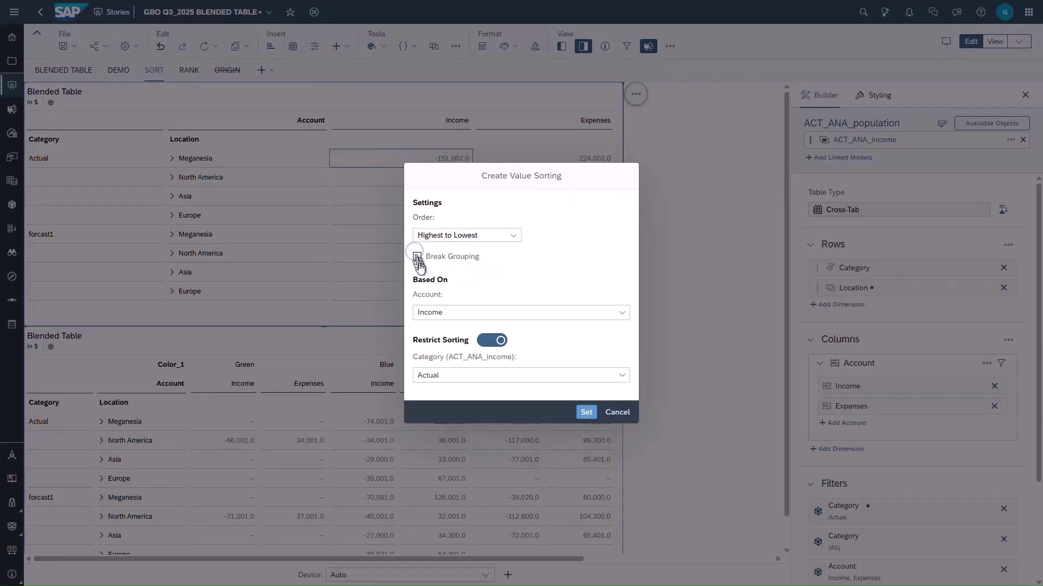
left_click(587, 412)
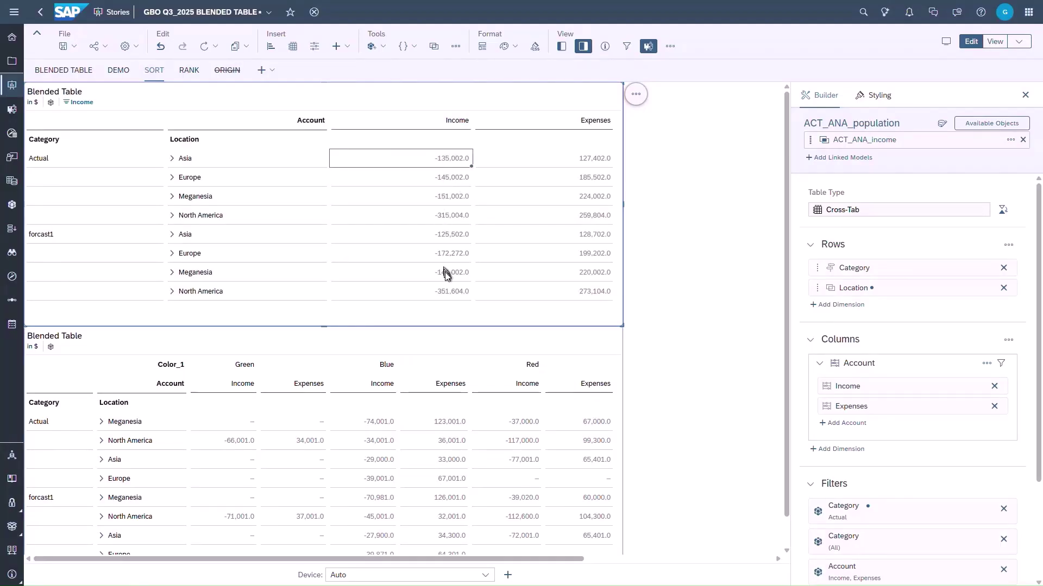
- Clear that Income sort and reapply it highest to lowest with Restrict Sorting off
left_click(96, 103)
right_click(449, 158)
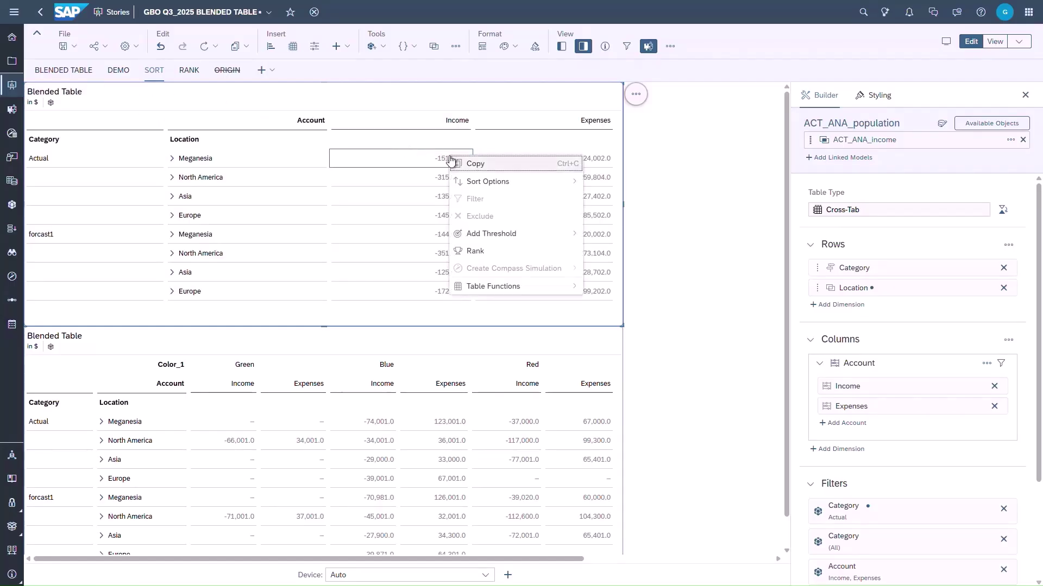
mouse_move(530, 182)
left_click(625, 182)
left_click(470, 235)
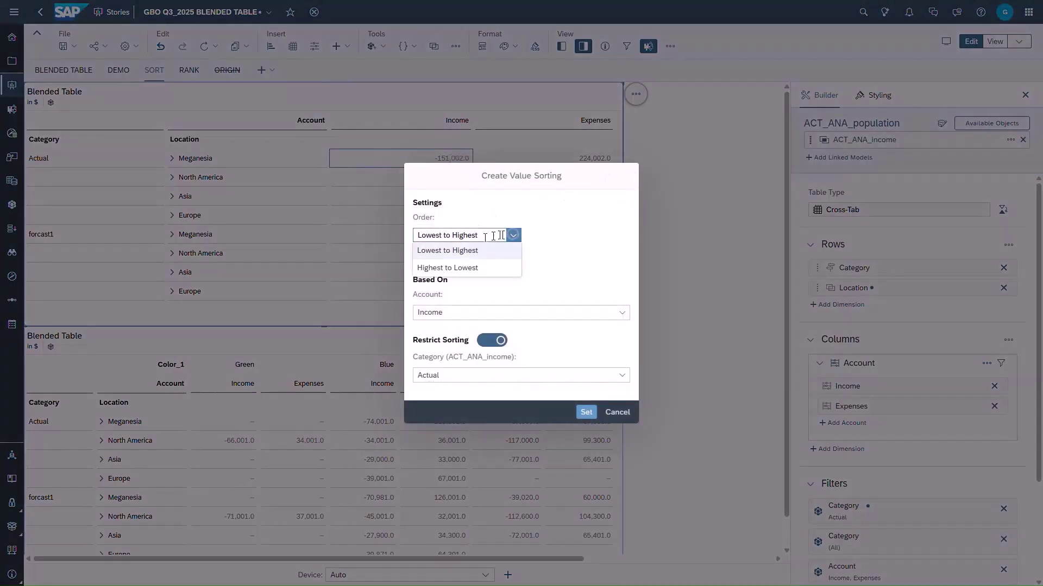
left_click(442, 266)
left_click(442, 256)
left_click(492, 340)
left_click(492, 359)
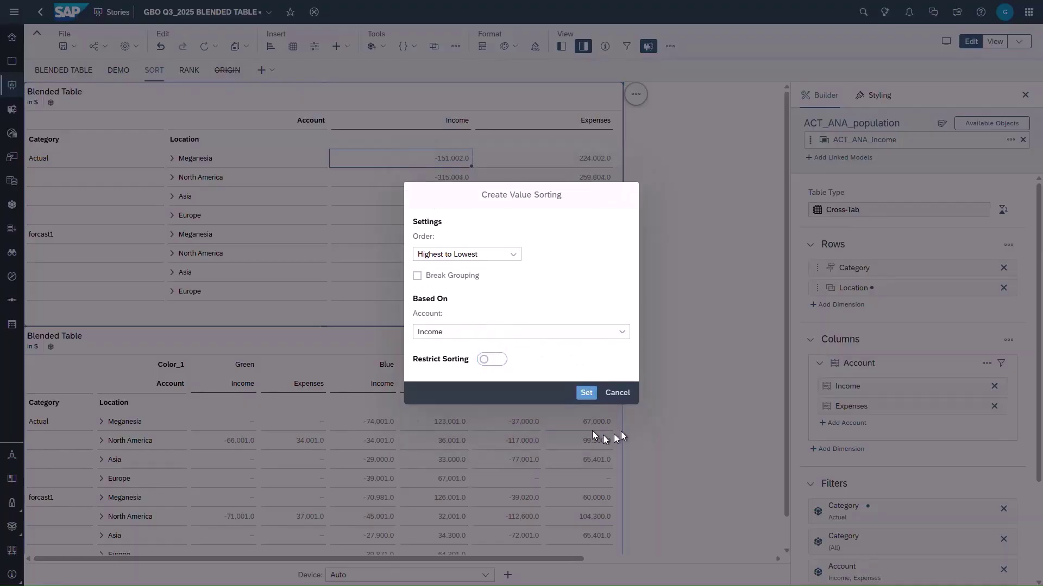
left_click(584, 395)
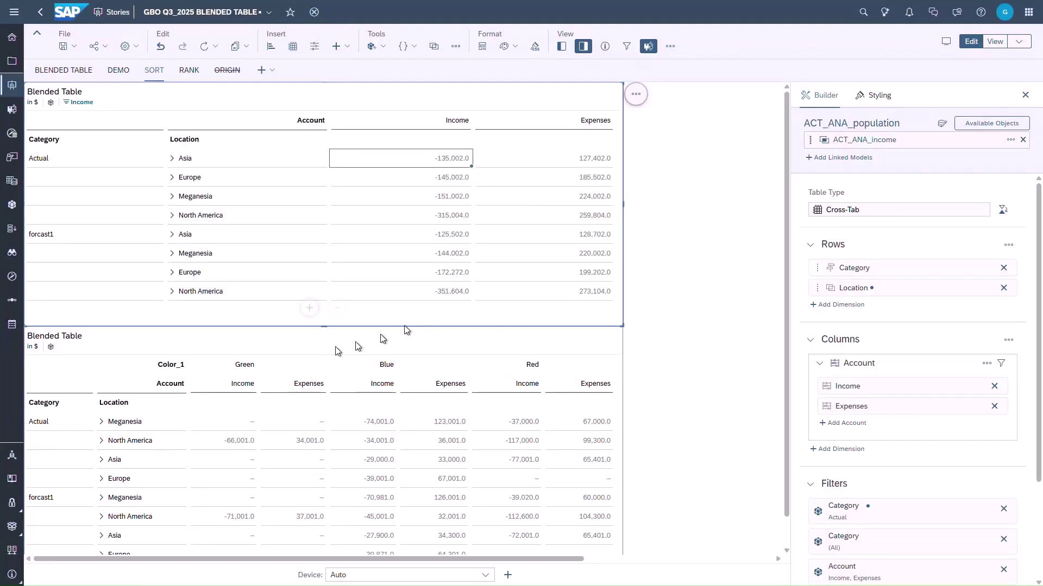
- Value-sort the lower table's Income highest to lowest based on the Blue columns
left_click(241, 440)
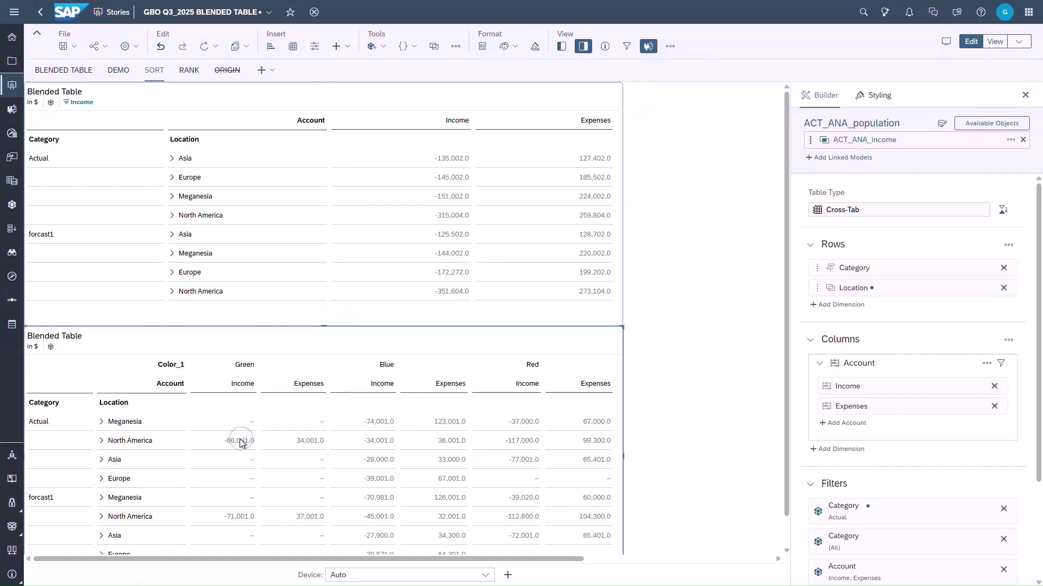
right_click(241, 441)
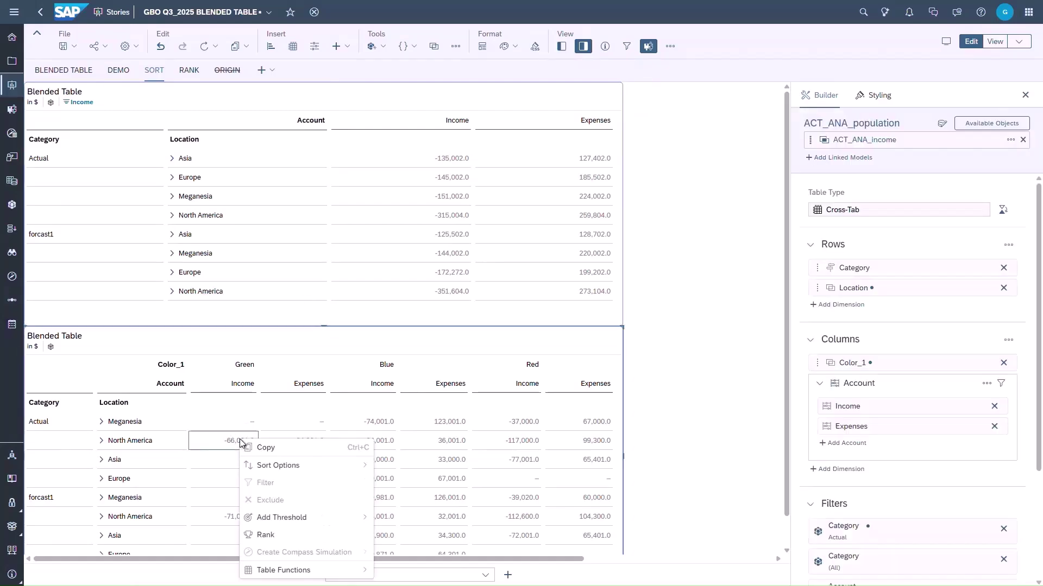
mouse_move(279, 463)
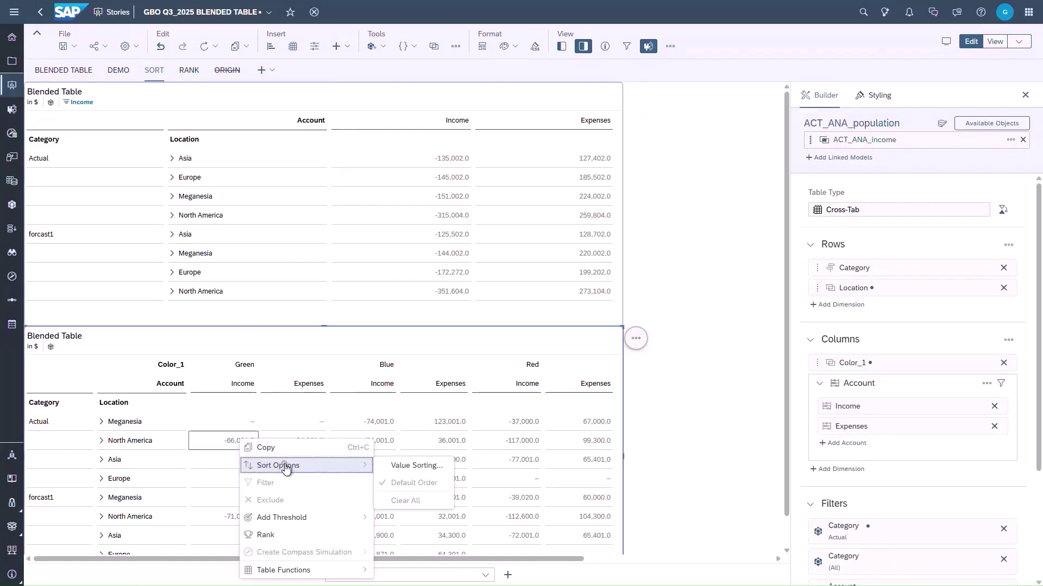
left_click(410, 466)
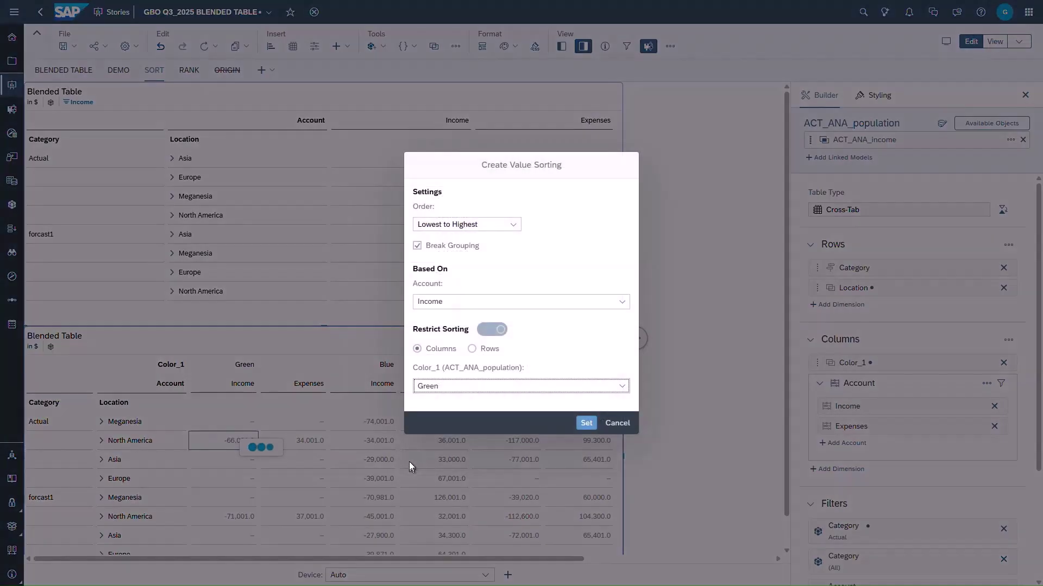
left_click(515, 226)
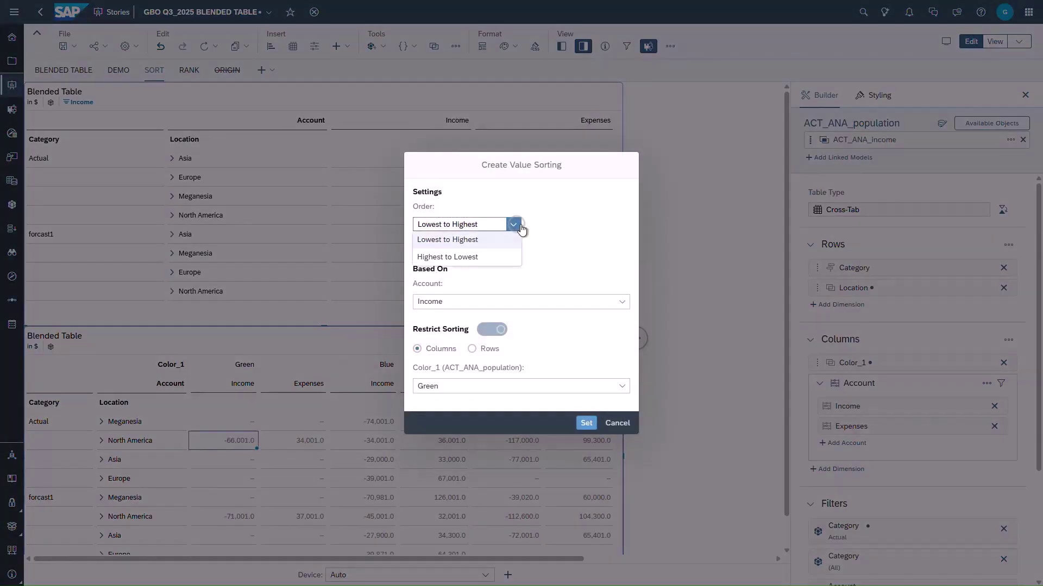
left_click(465, 257)
left_click(440, 249)
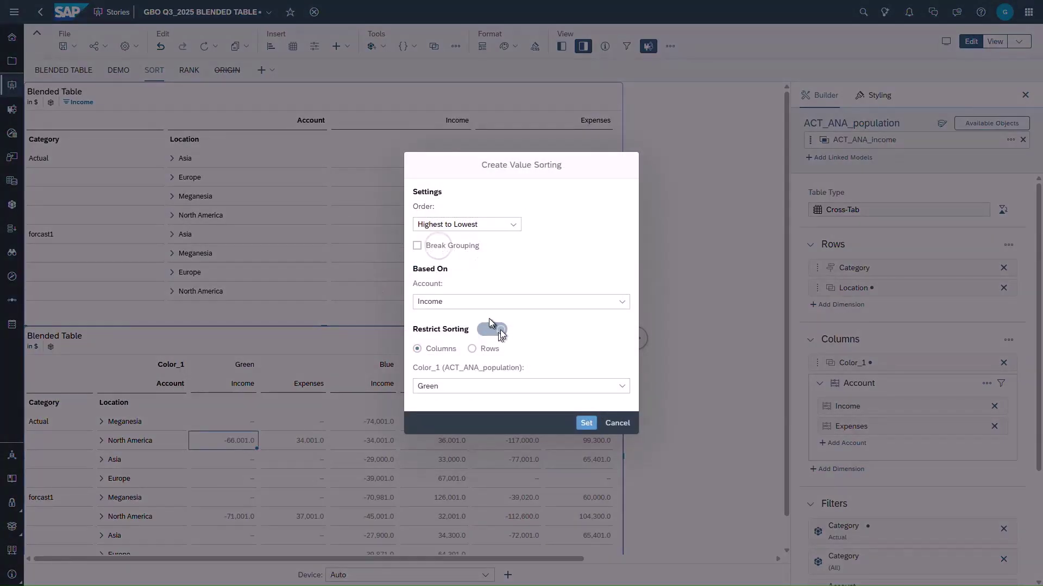
left_click(426, 388)
left_click(441, 425)
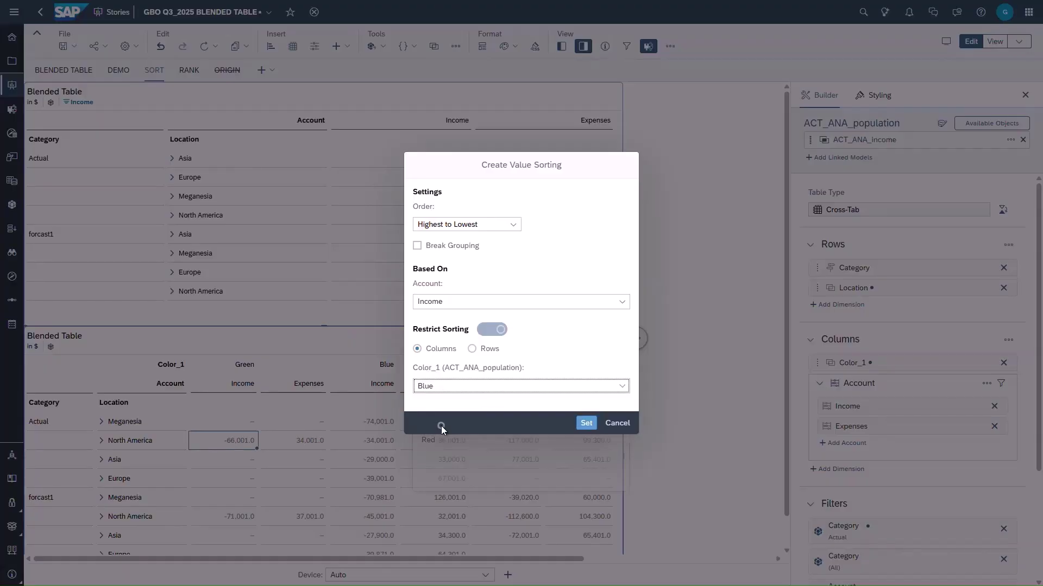
left_click(457, 399)
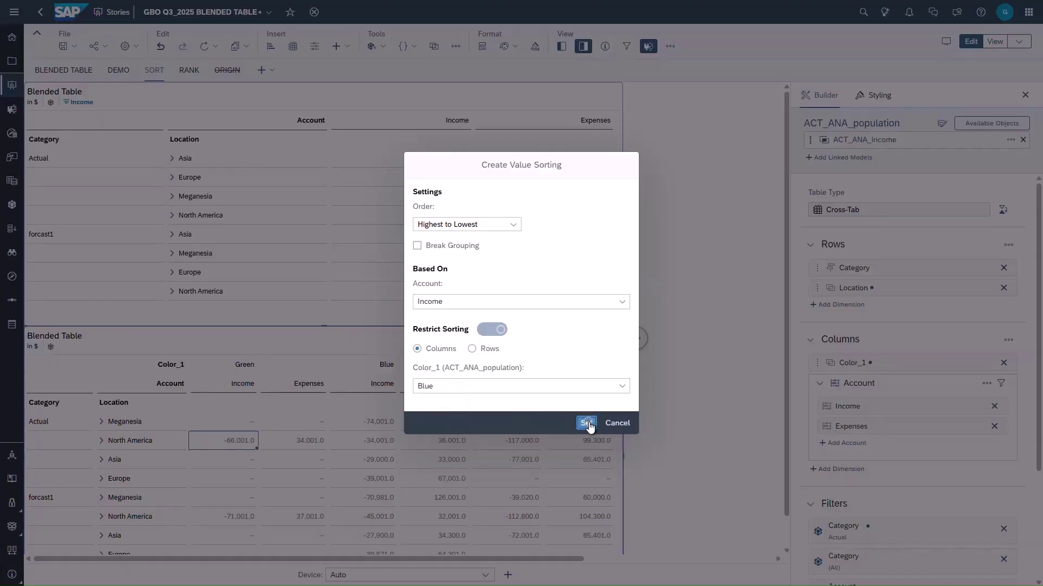
left_click(586, 424)
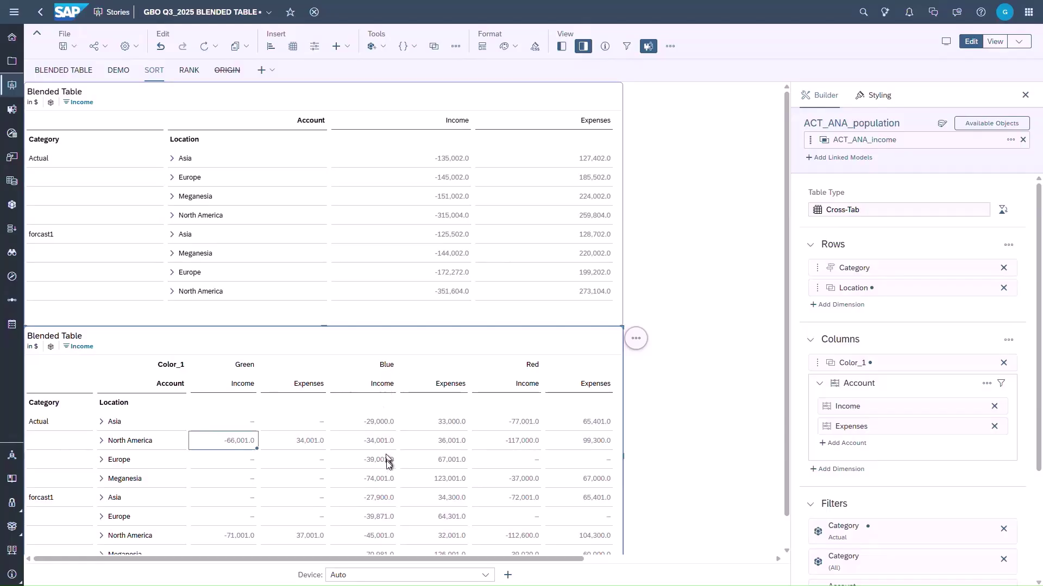
- Change that sort to order columns by the Actual North America row
left_click(81, 346)
left_click(473, 350)
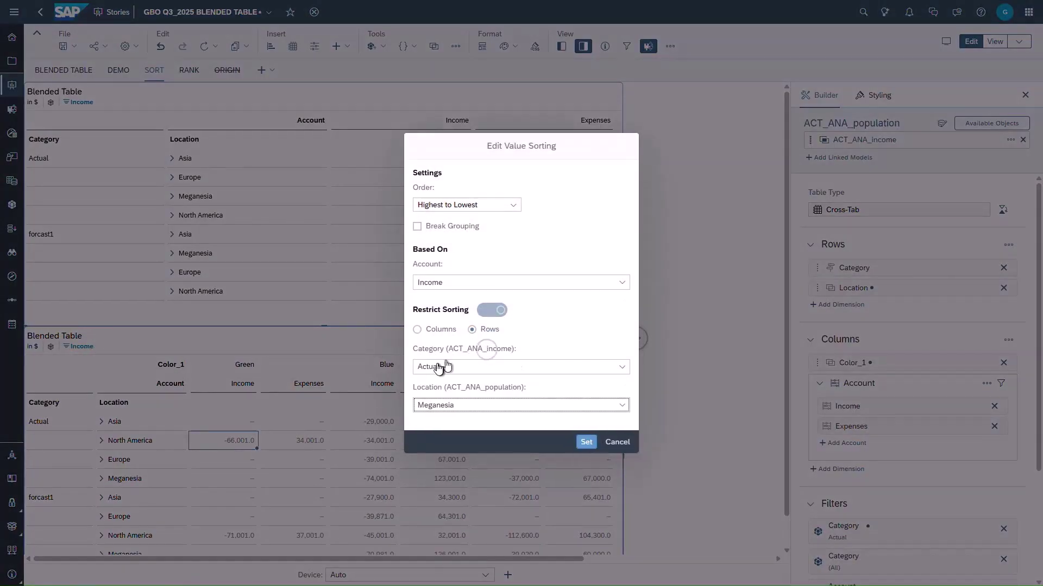
left_click(444, 410)
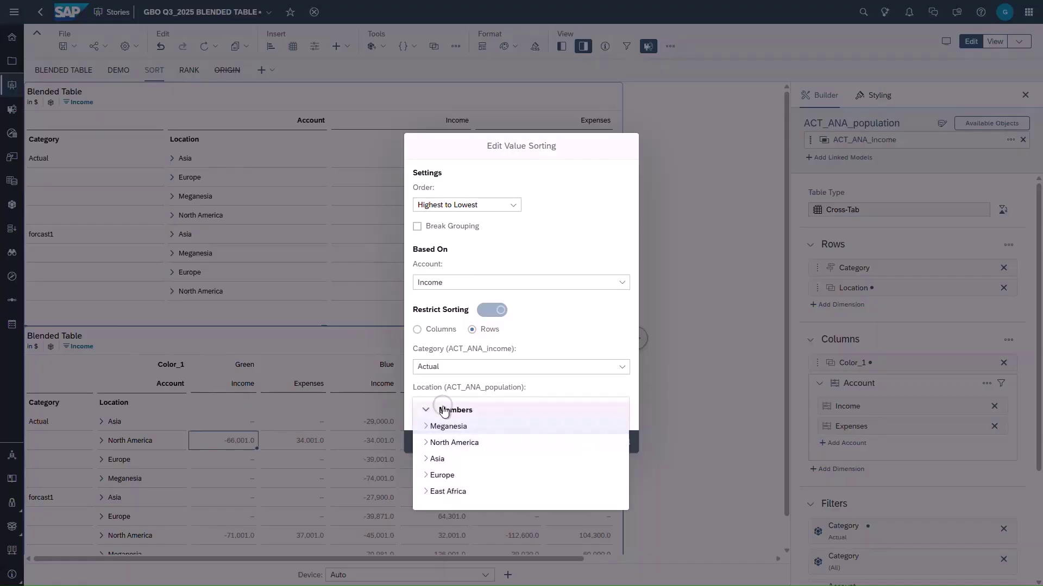
left_click(450, 441)
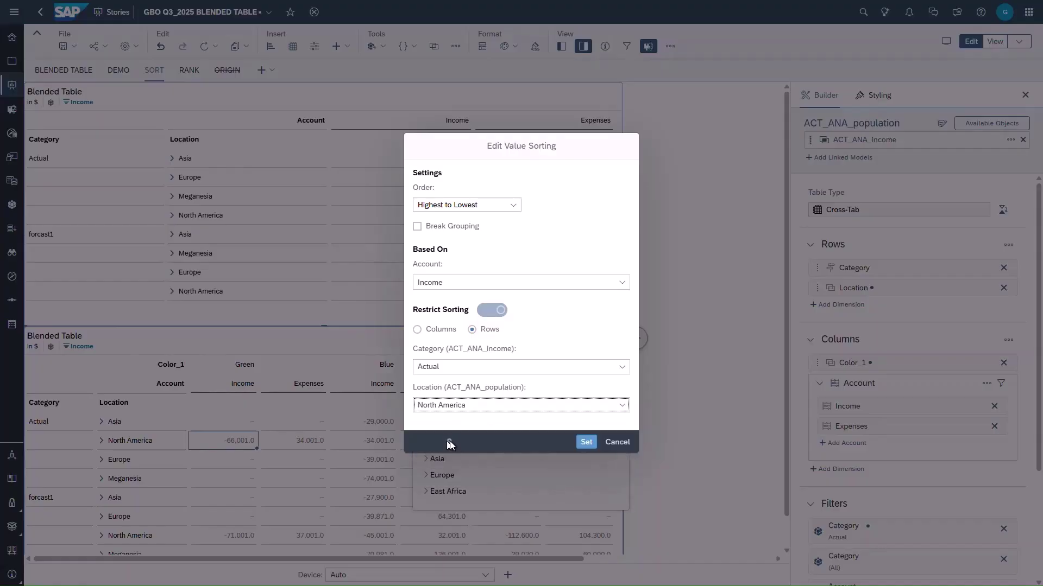
left_click(586, 443)
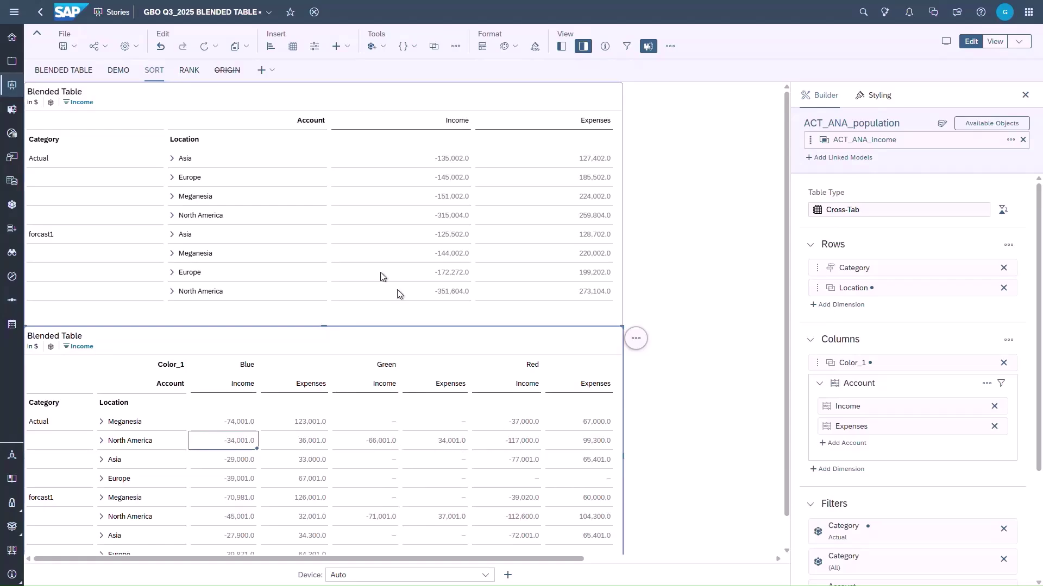
- On the RANK page, rank Income across all dimensions individually, clearing the default count of 3
left_click(189, 71)
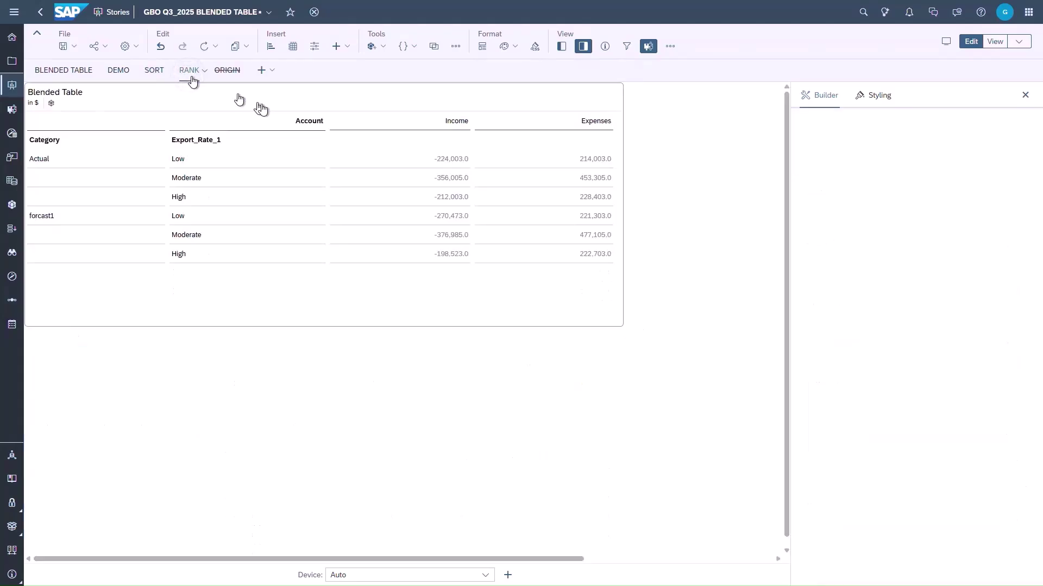
right_click(444, 162)
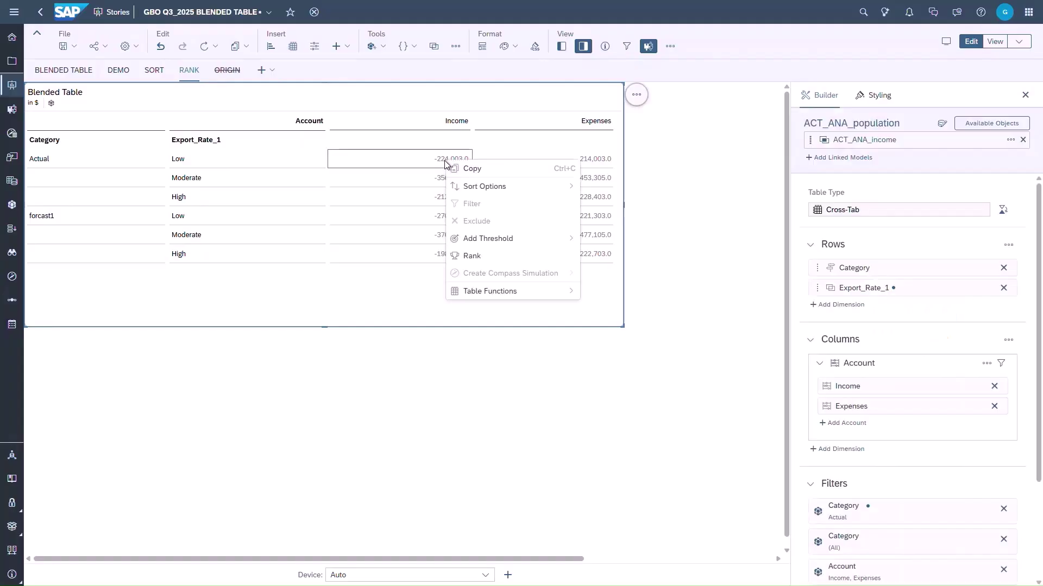
left_click(470, 256)
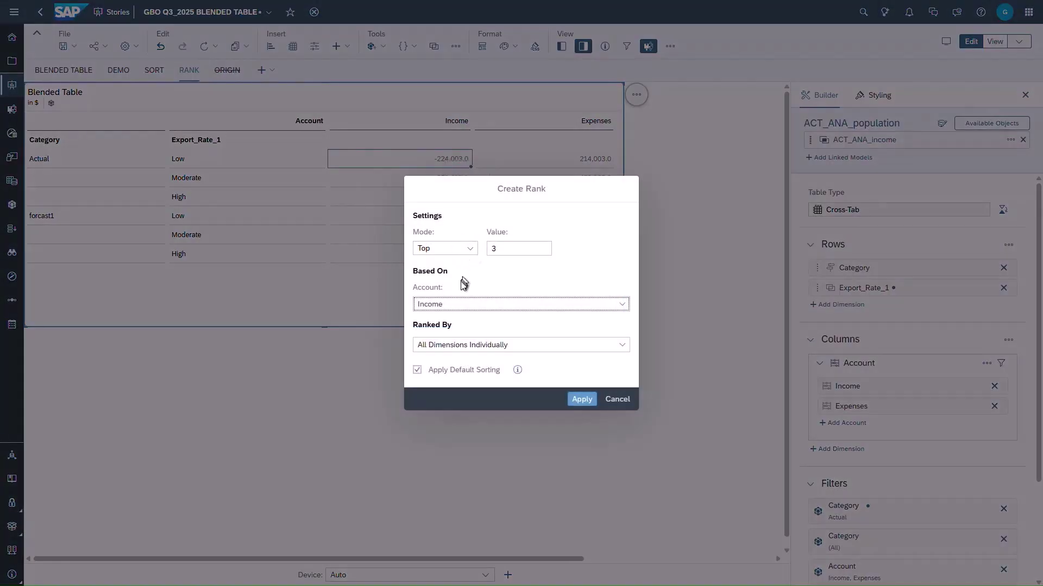
left_click(622, 346)
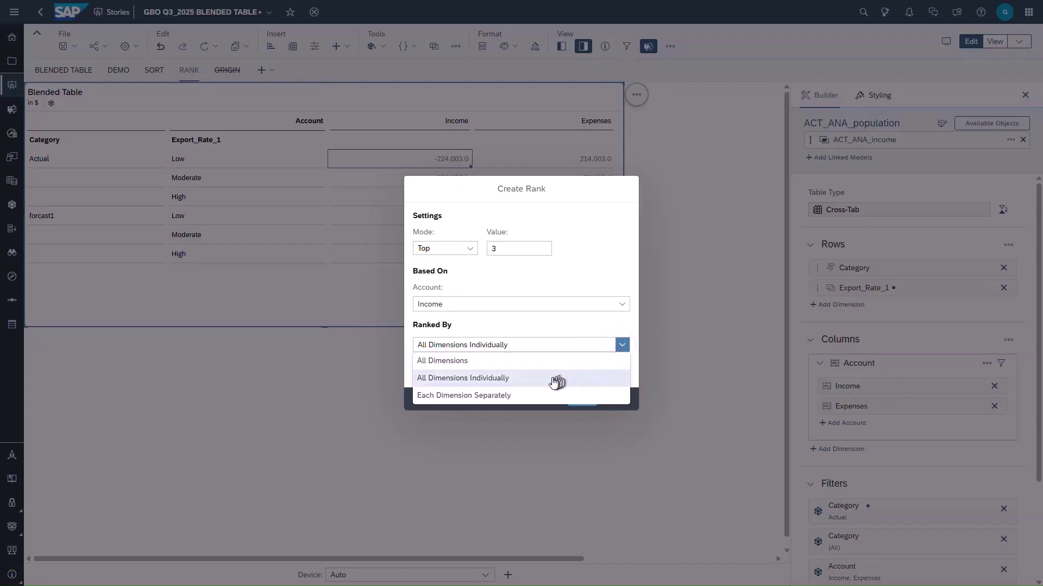
left_click(496, 378)
left_click(497, 248)
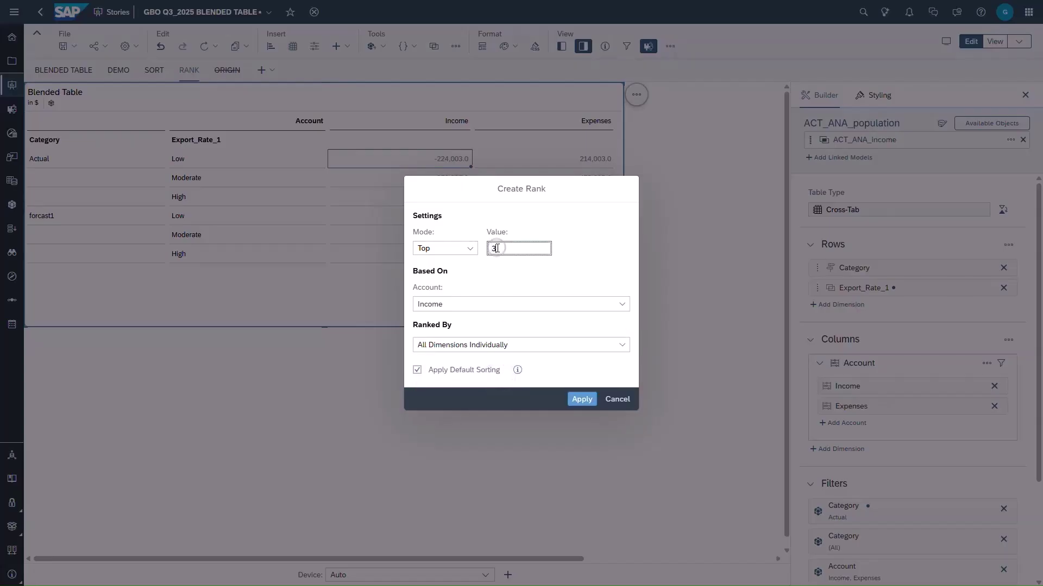
key("BackSpace")
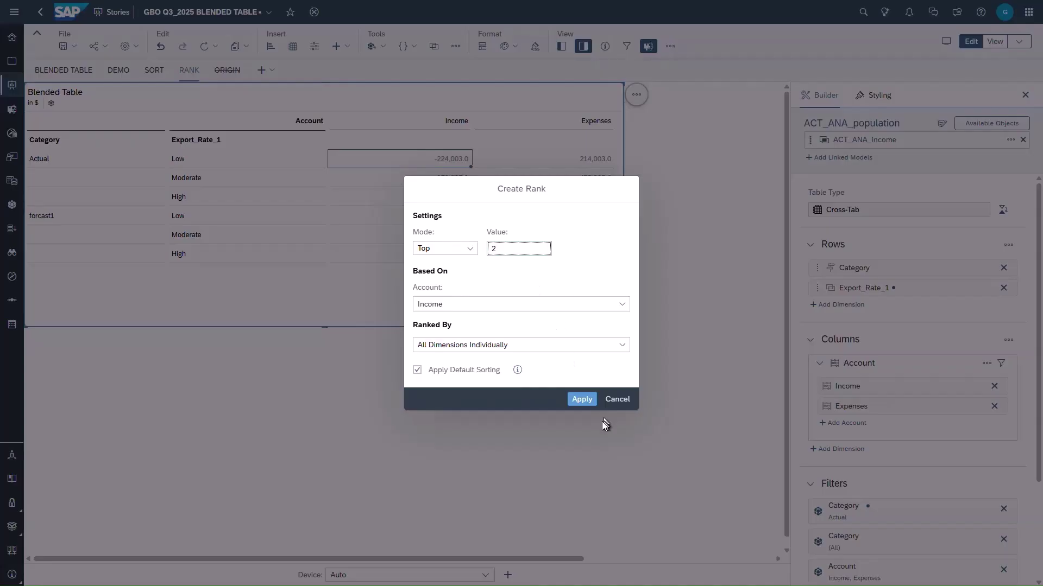